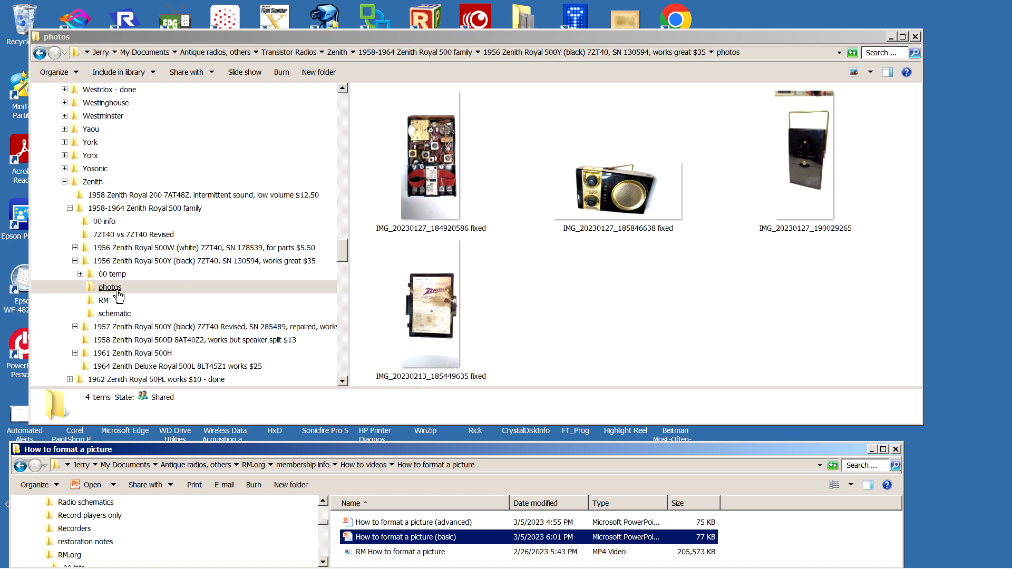
Check the contents of the RM and photos folders of the black Zenith Royal 500Y, and minimize the folder window.
left_click(107, 305)
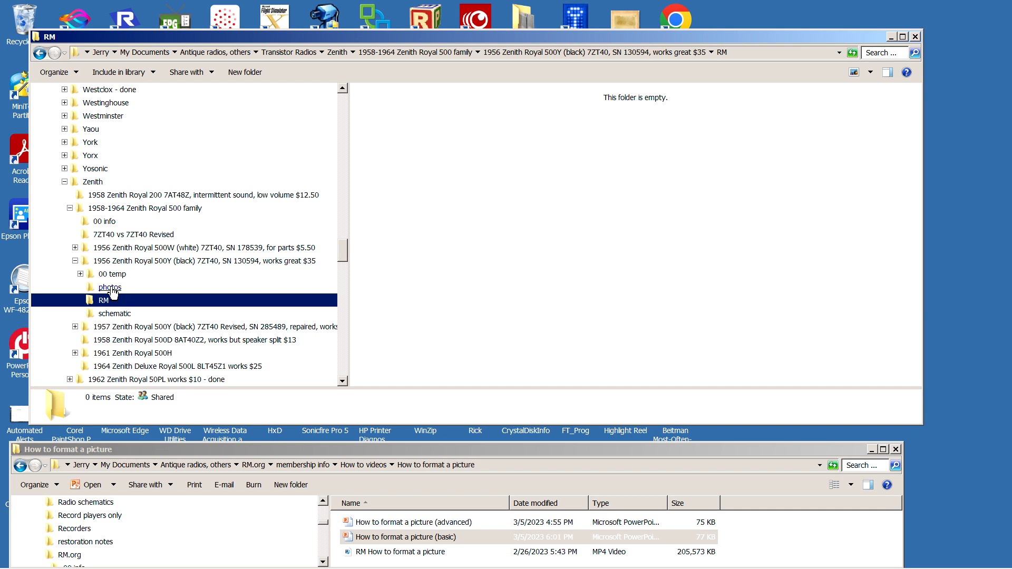
left_click(110, 288)
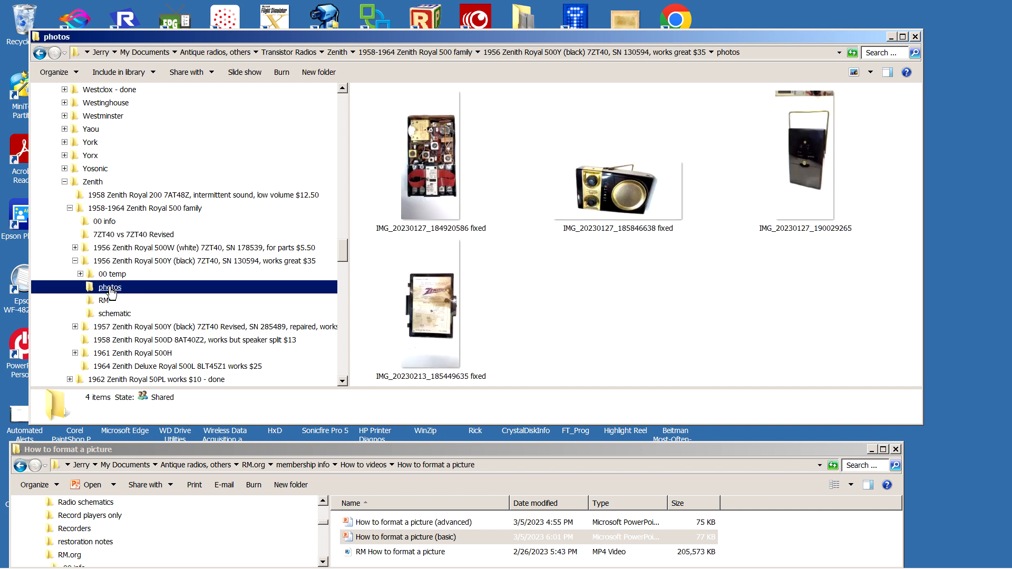
left_click(891, 37)
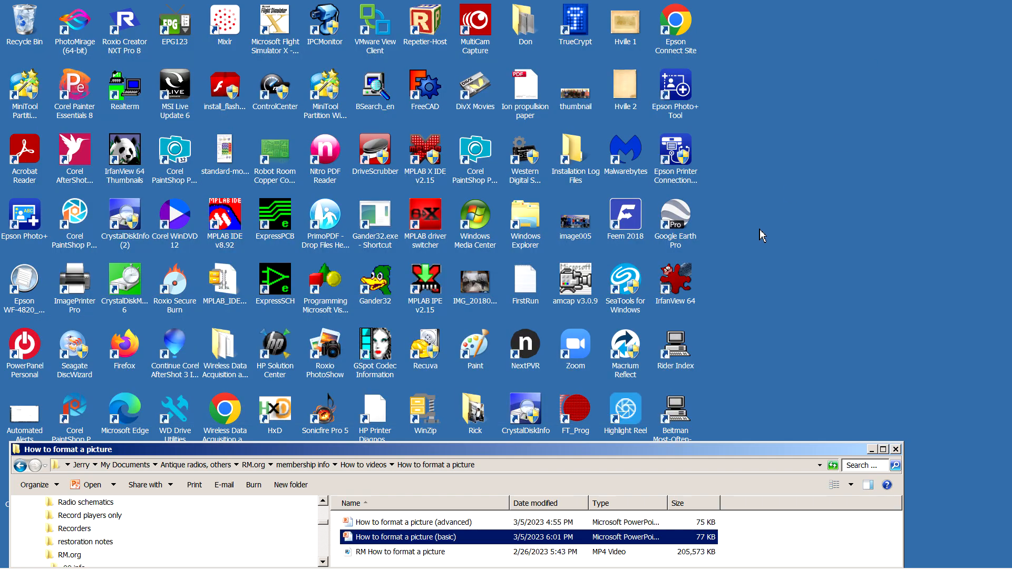
Switch to IrfanView and open the picture IMG_20230127_185846638 fixed from the photos folder.
double_click(676, 281)
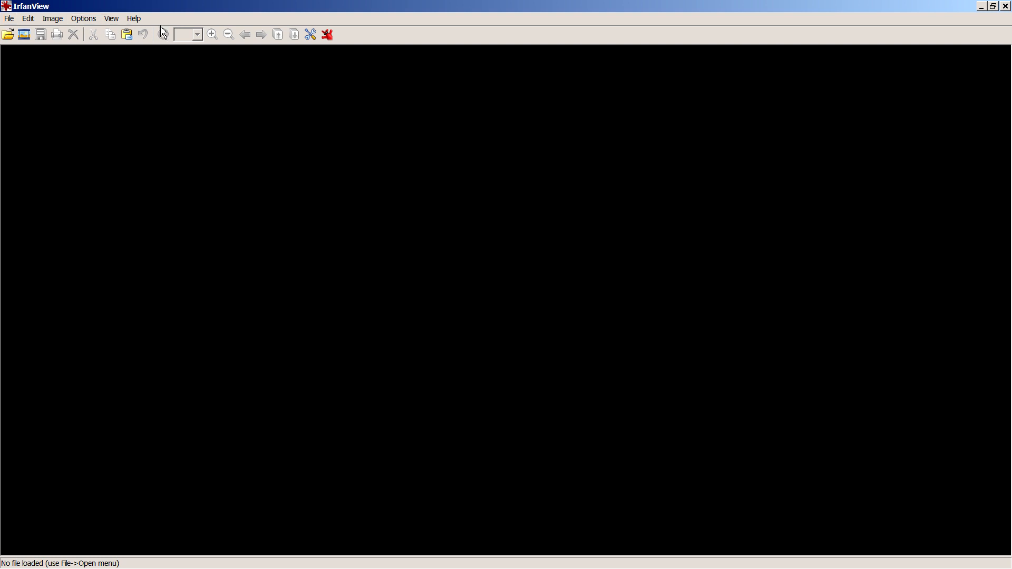
left_click(7, 36)
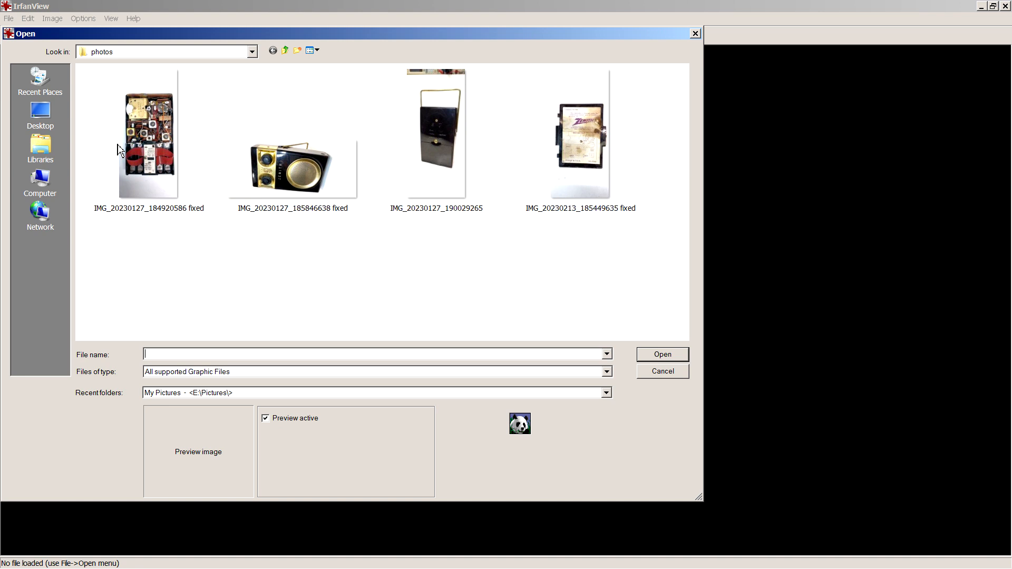
left_click(253, 54)
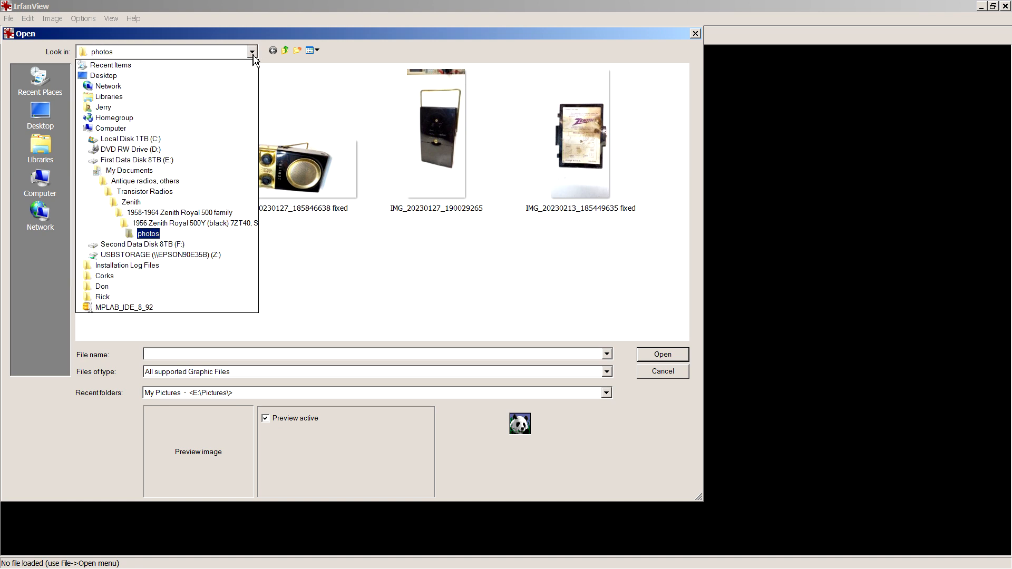
left_click(150, 235)
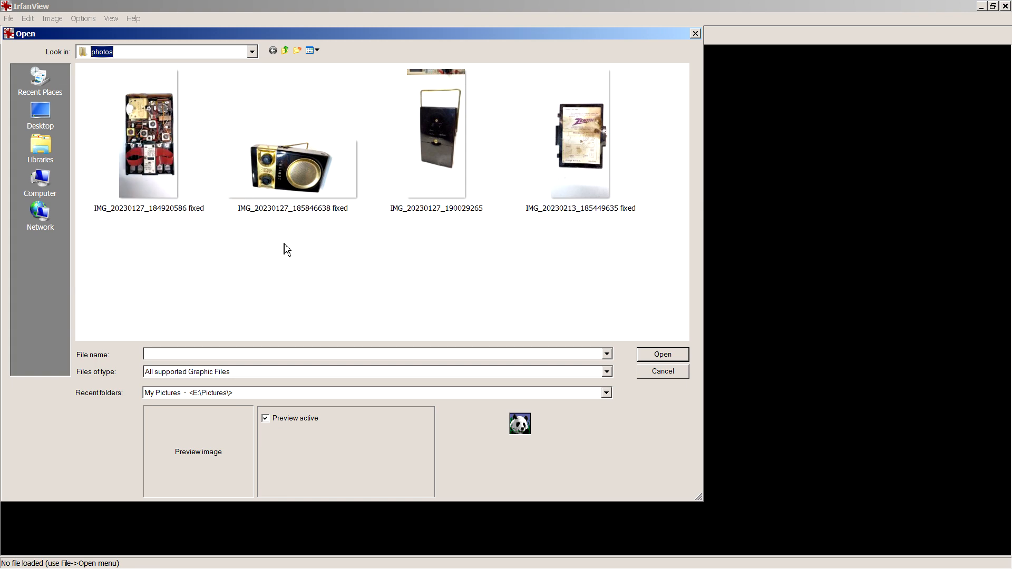
double_click(309, 175)
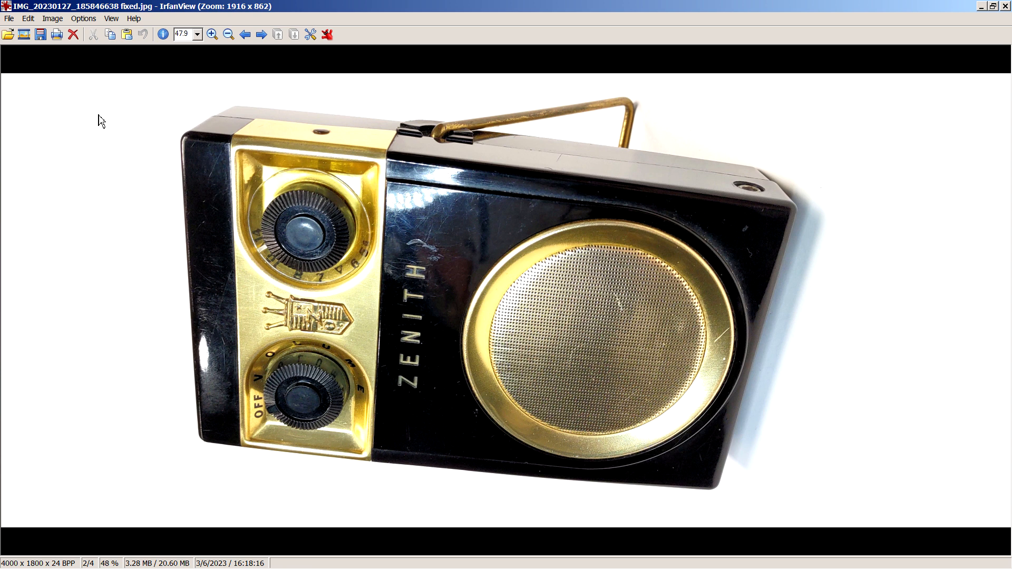
Rotate the radio's front photo clockwise and crop it around the radio at full width, about 1800 x 2682 pixels.
left_click(52, 21)
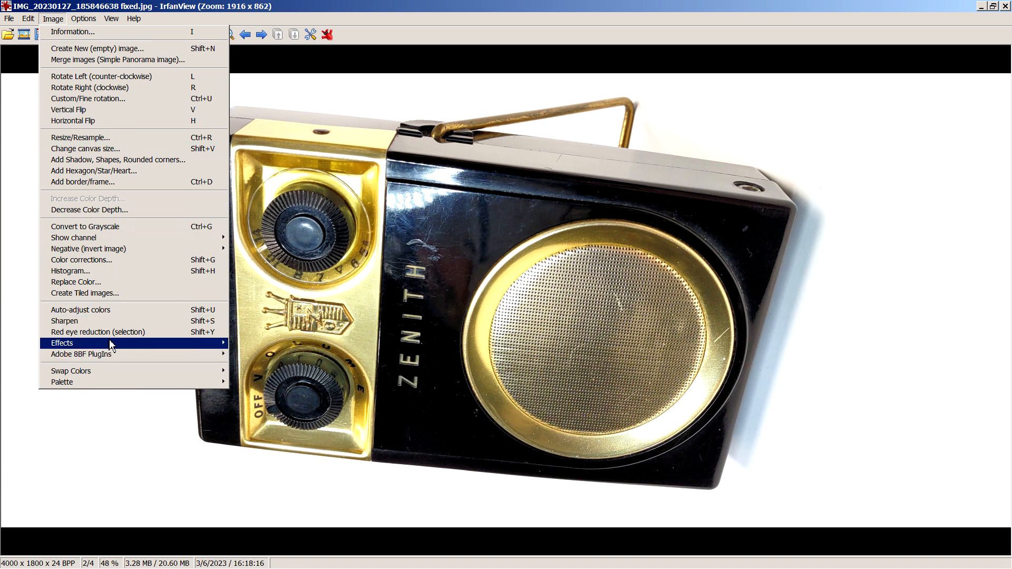
left_click(91, 92)
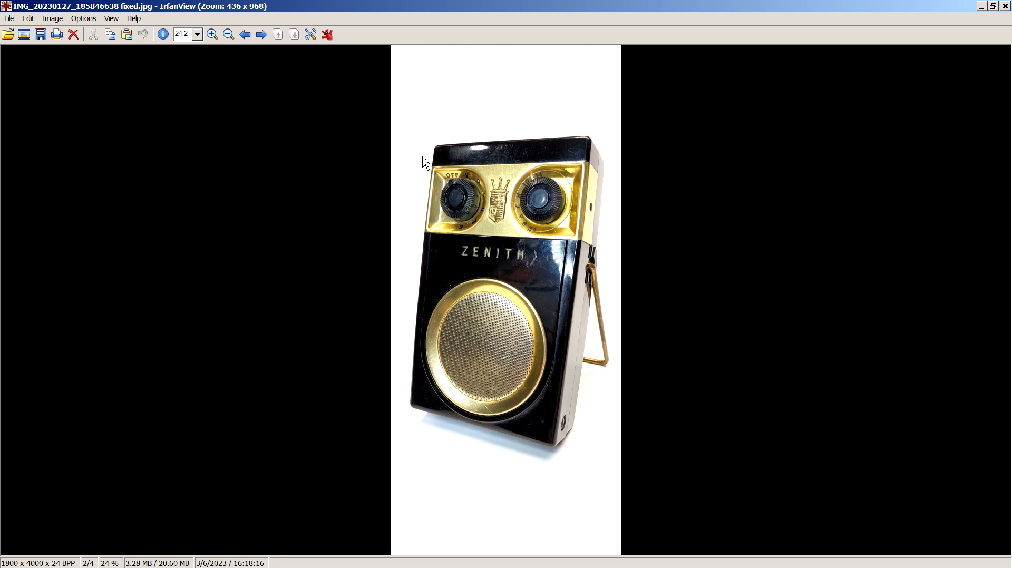
left_click(408, 120)
left_click_drag(408, 121, 621, 463)
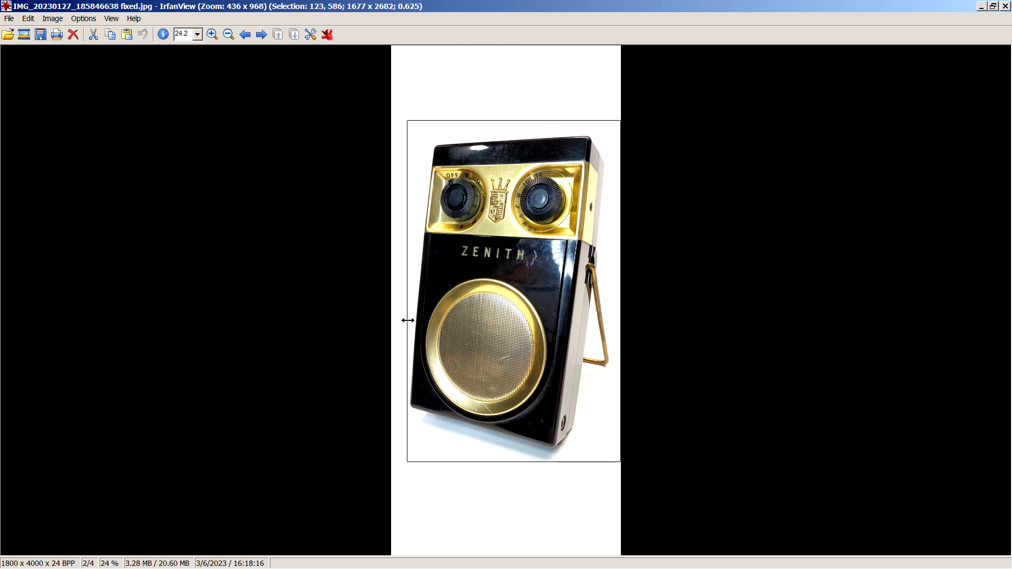
left_click_drag(408, 320, 388, 319)
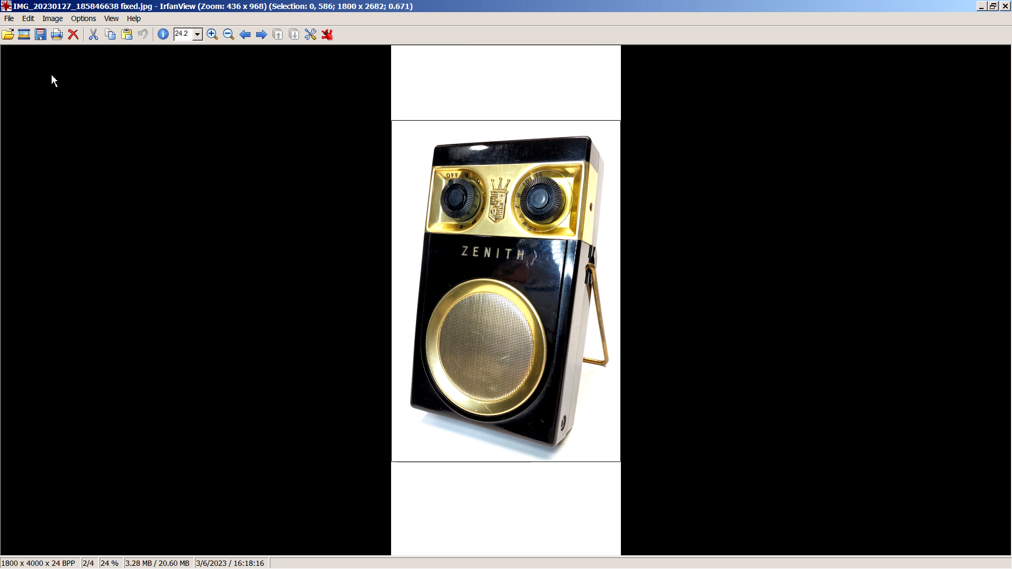
left_click(28, 19)
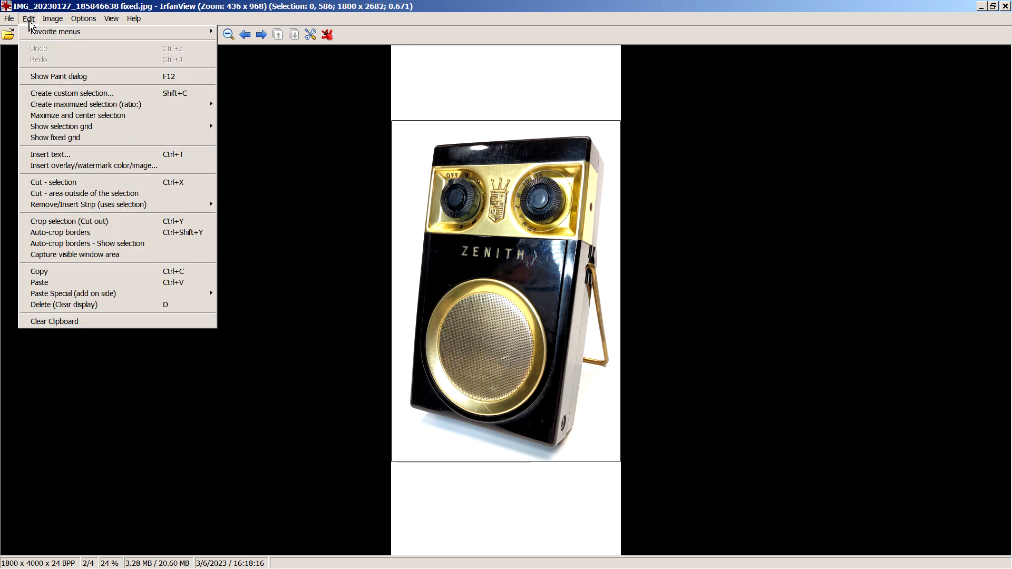
left_click(67, 225)
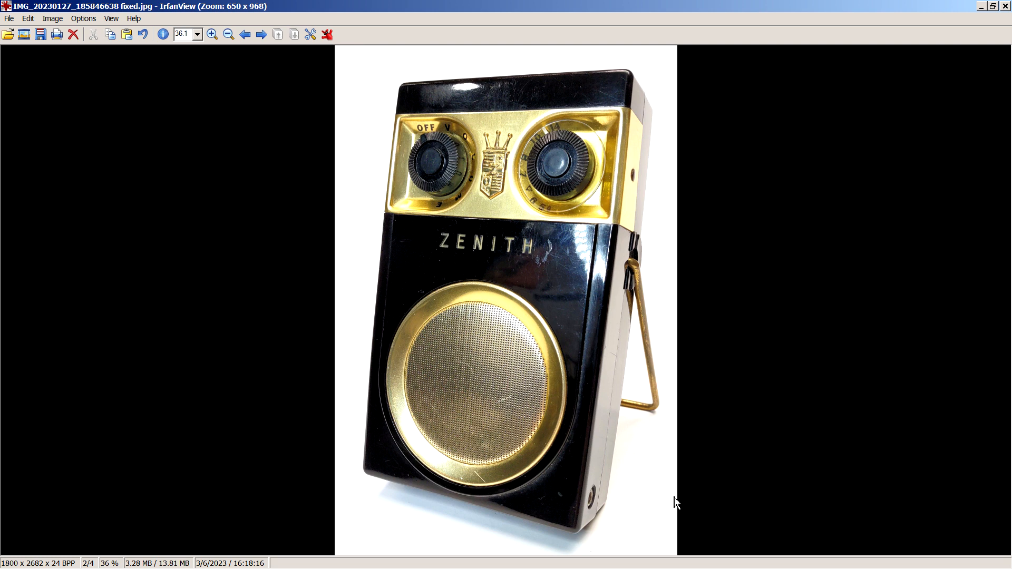
Save the cropped front photo in JPG format in the RM folder as zenith_royal500_front.
key("s")
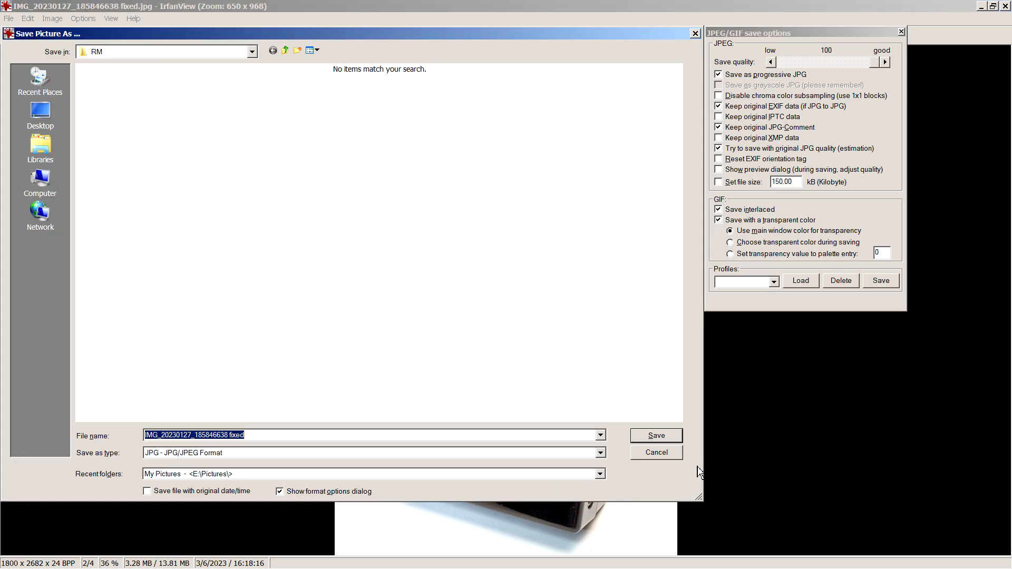
left_click(601, 454)
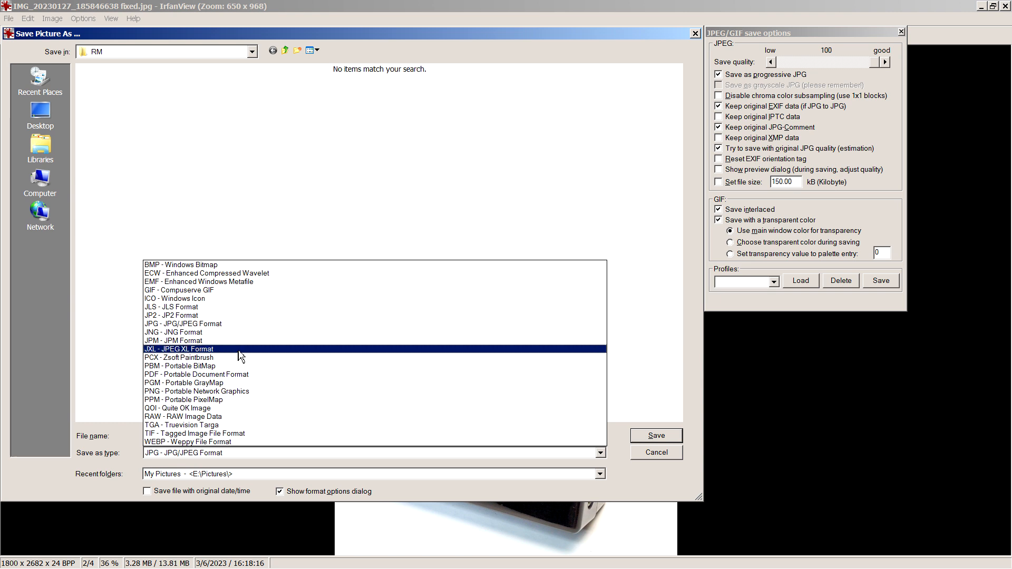
left_click(217, 325)
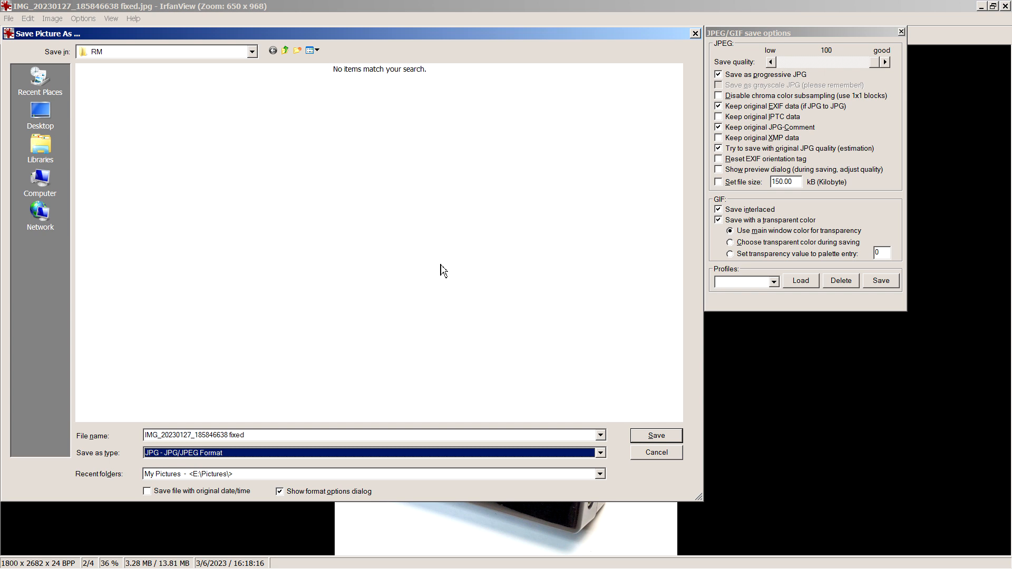
left_click(253, 52)
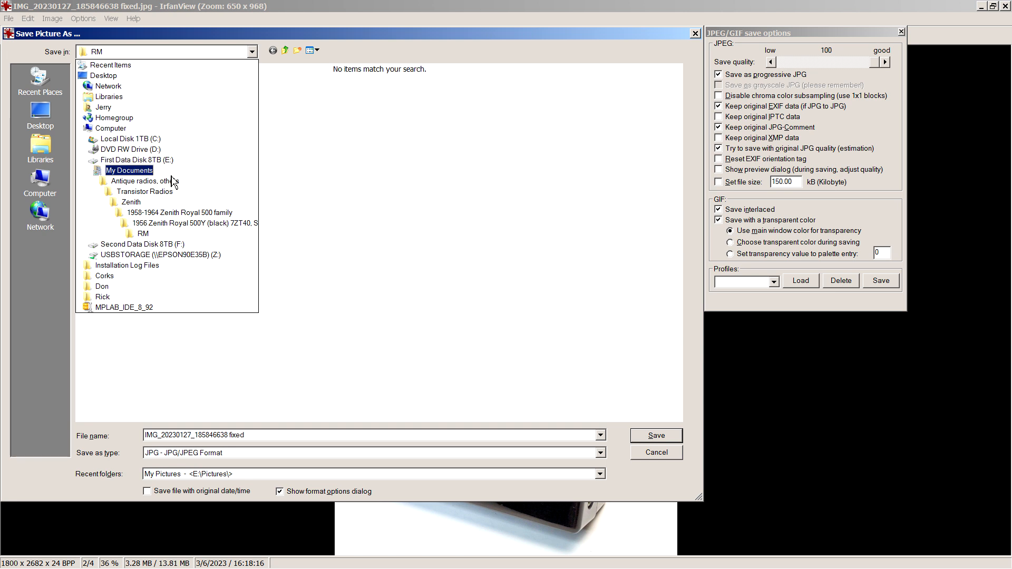
left_click(144, 234)
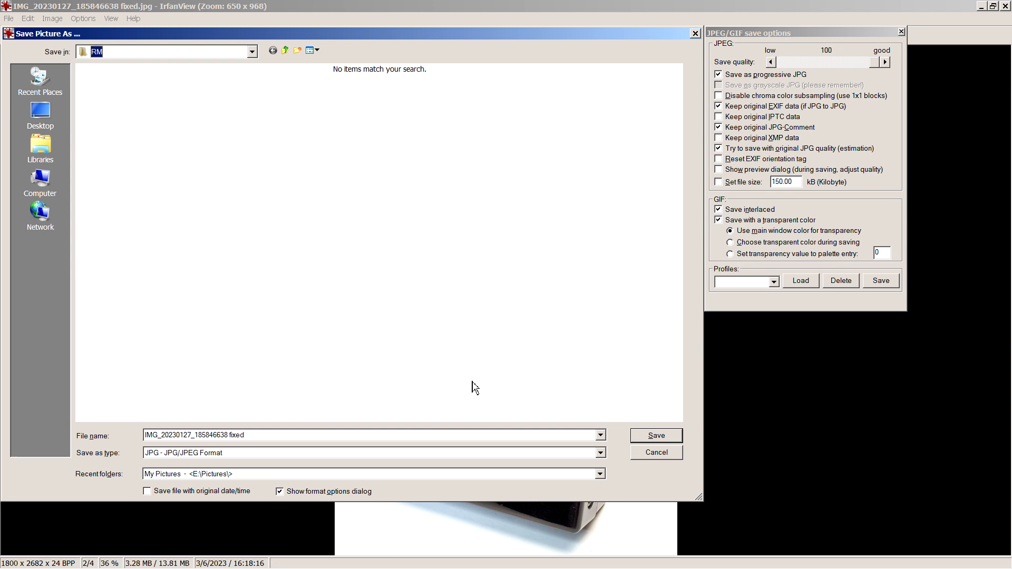
left_click(276, 440)
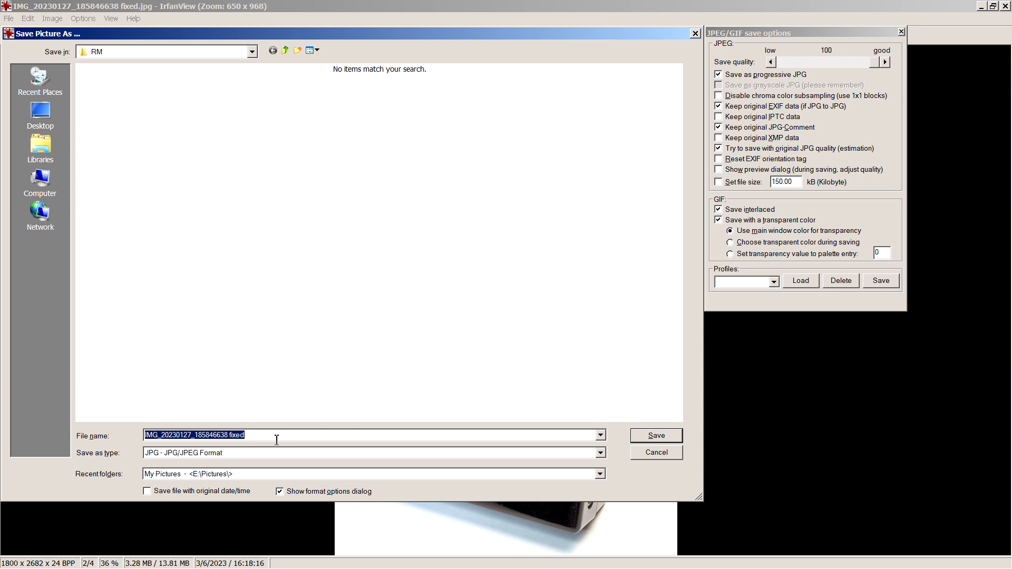
type("zenith")
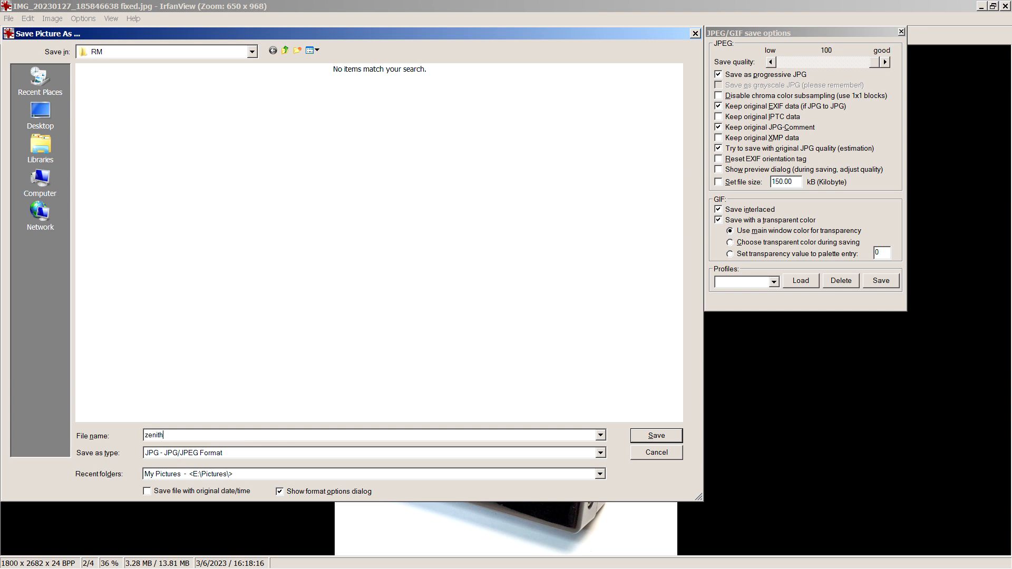
type("_royal500_front")
left_click(657, 438)
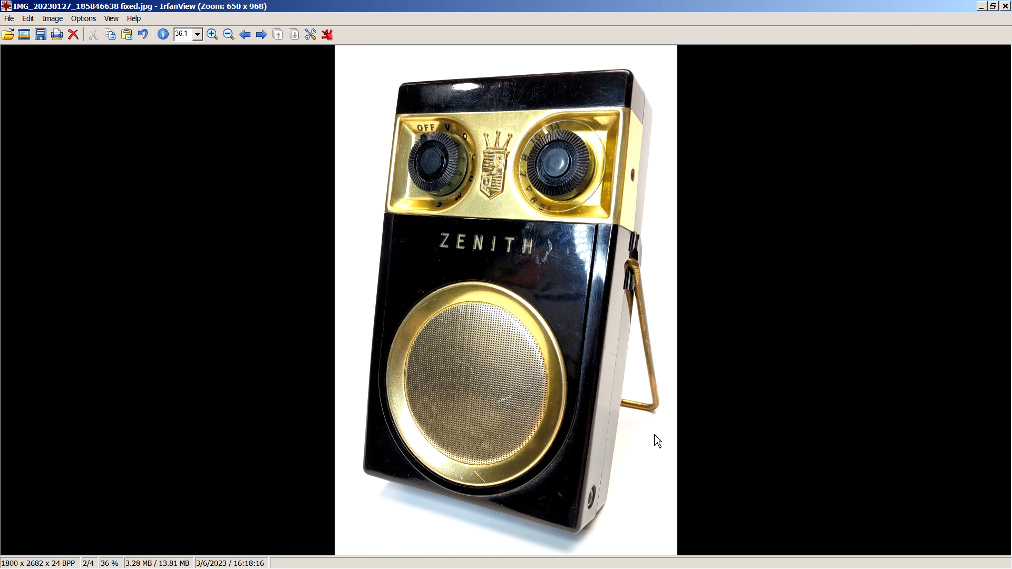
Open IMG_20230127_184920586 fixed from the photos folder and crop it around the chassis to about 1684 x 2678 pixels.
left_click(8, 35)
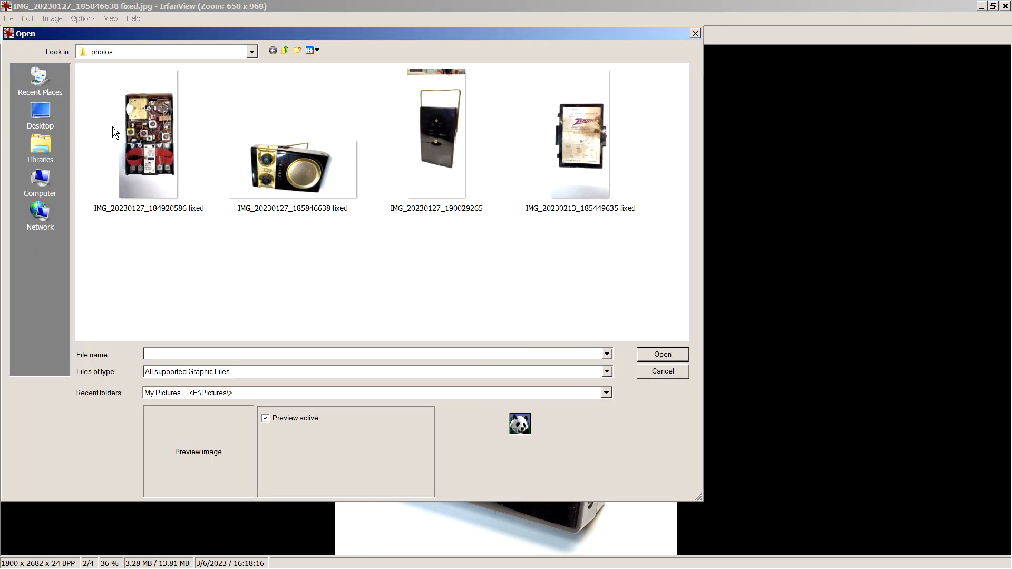
double_click(161, 154)
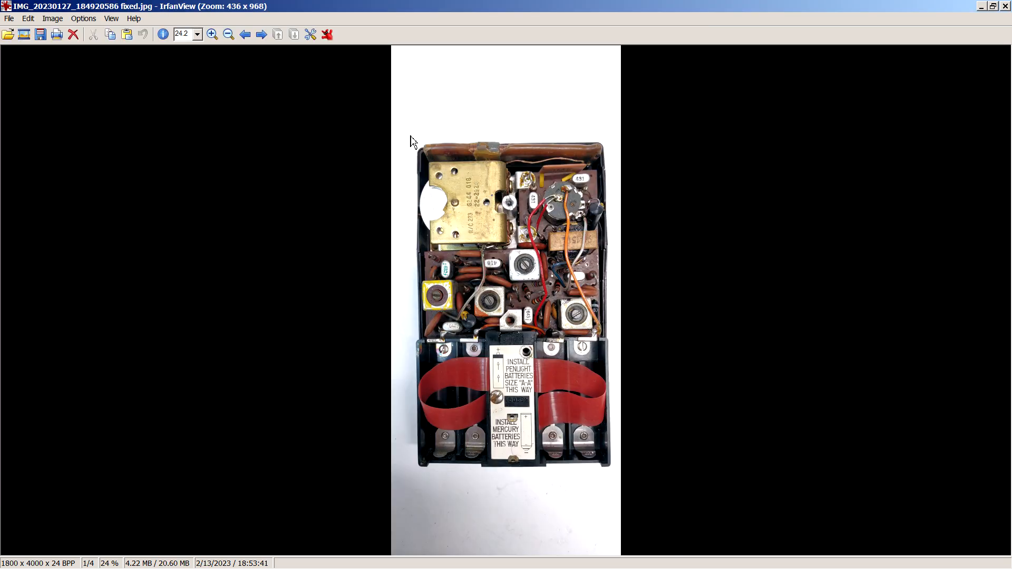
left_click_drag(412, 141, 619, 476)
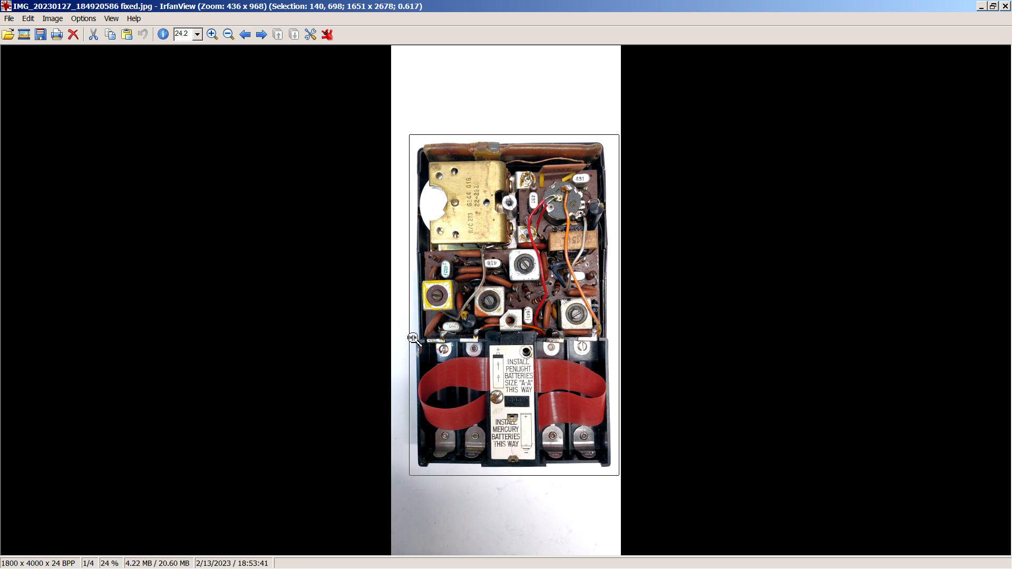
left_click_drag(411, 338, 406, 337)
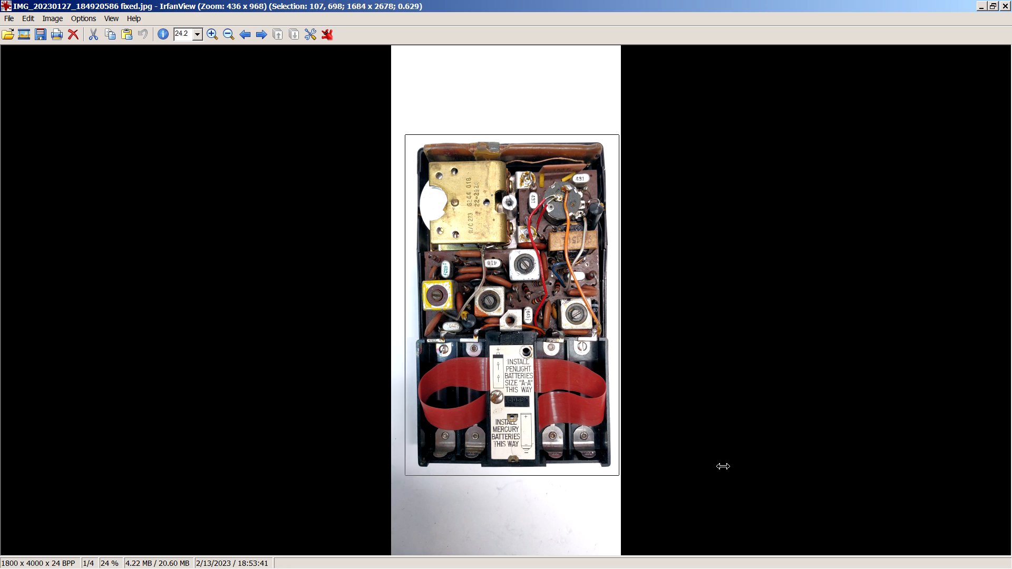
key("ctrl+y")
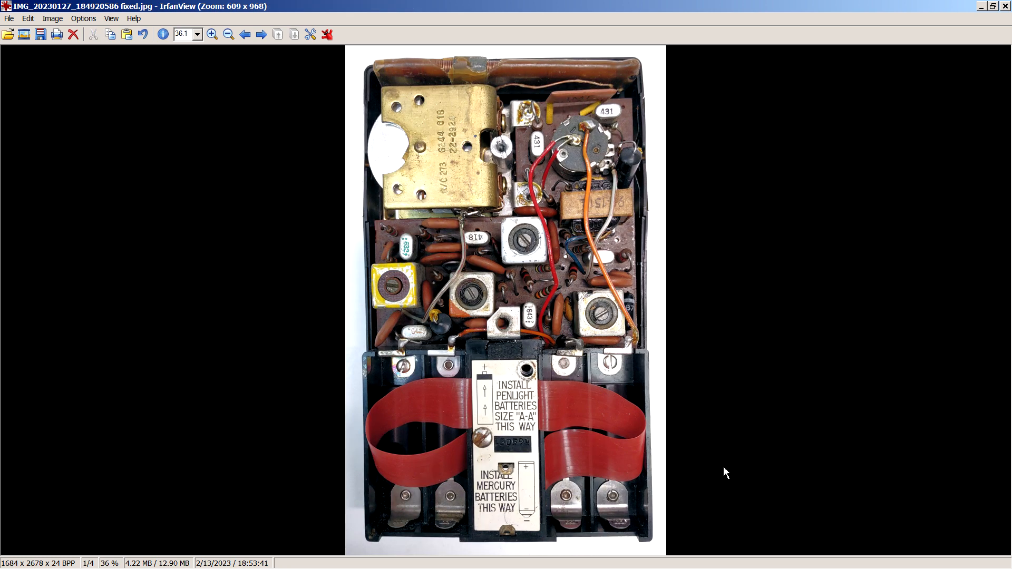
Save the cropped chassis photo as a JPG named zenith_royal500_chassis in the RM folder.
key("s")
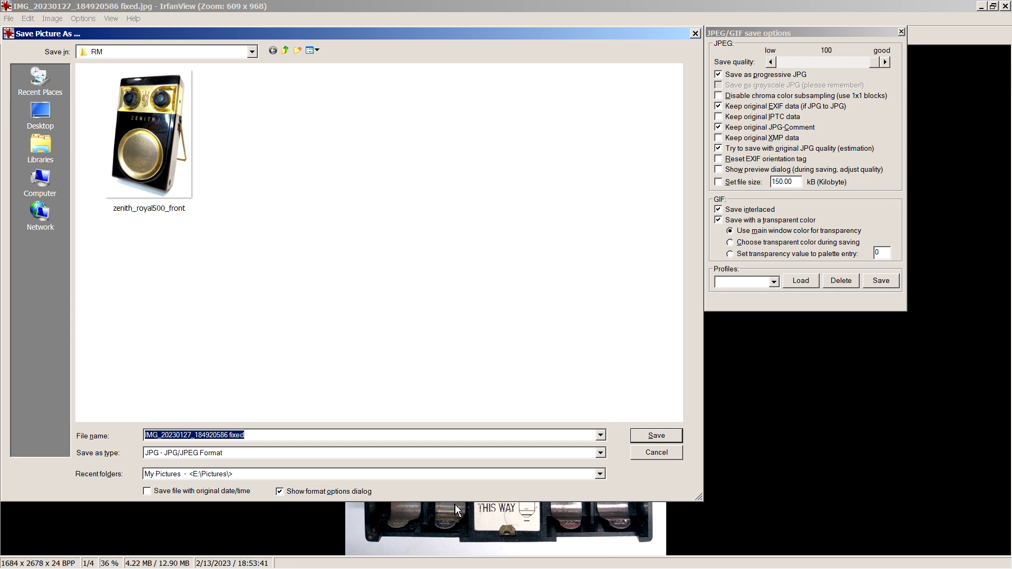
type("z")
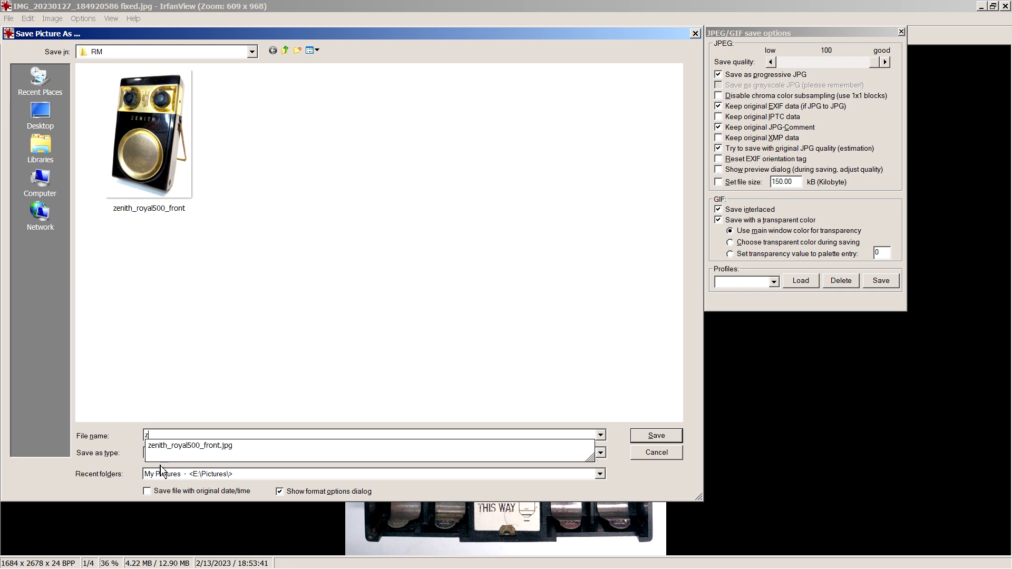
left_click(189, 447)
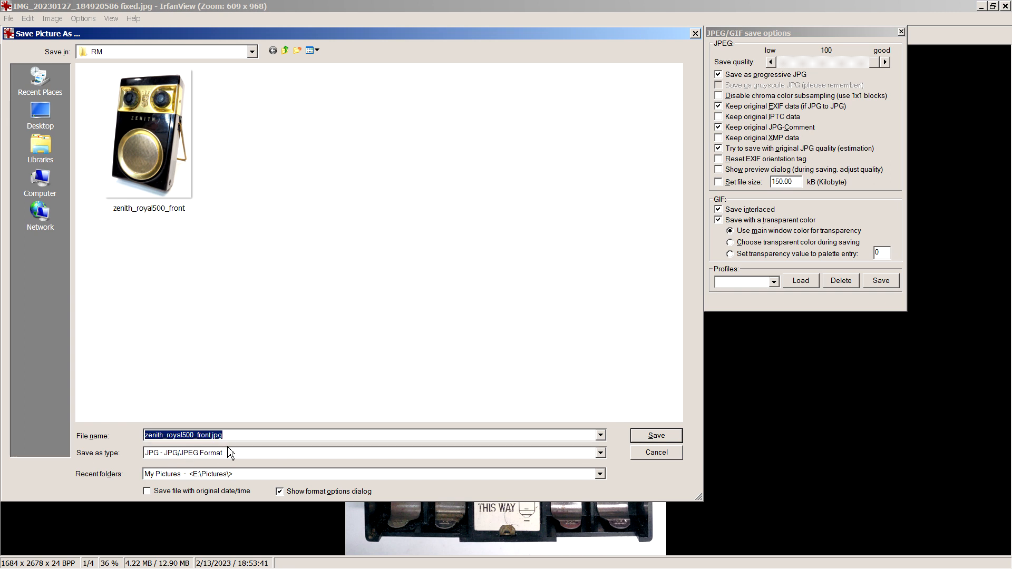
left_click(243, 434)
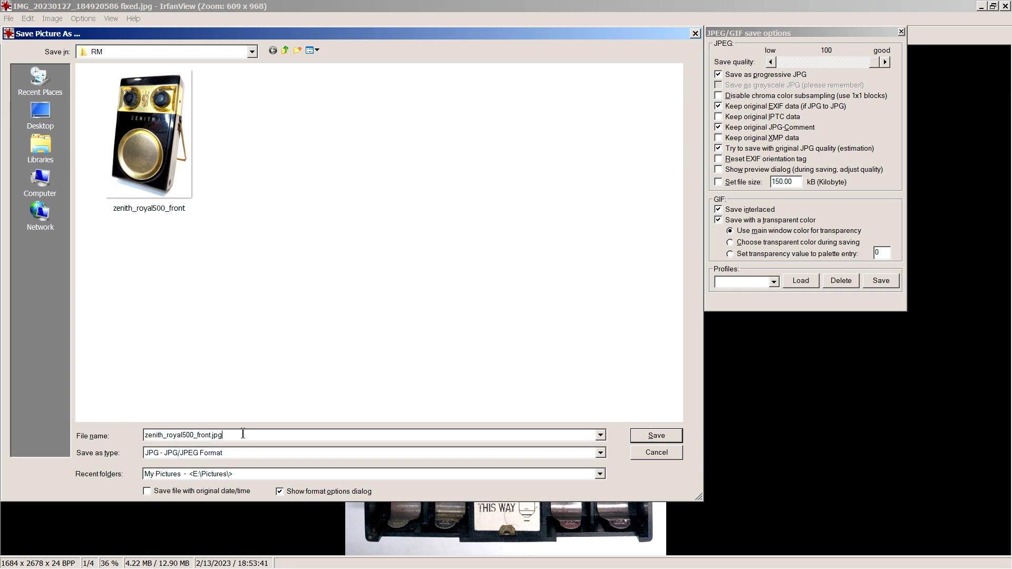
type("\\\\")
key("BackSpace")
key("BackSpace")
key("BackSpace")
key("BackSpace")
key("BackSpace")
key("BackSpace")
key("BackSpace")
key("BackSpace")
key("BackSpace")
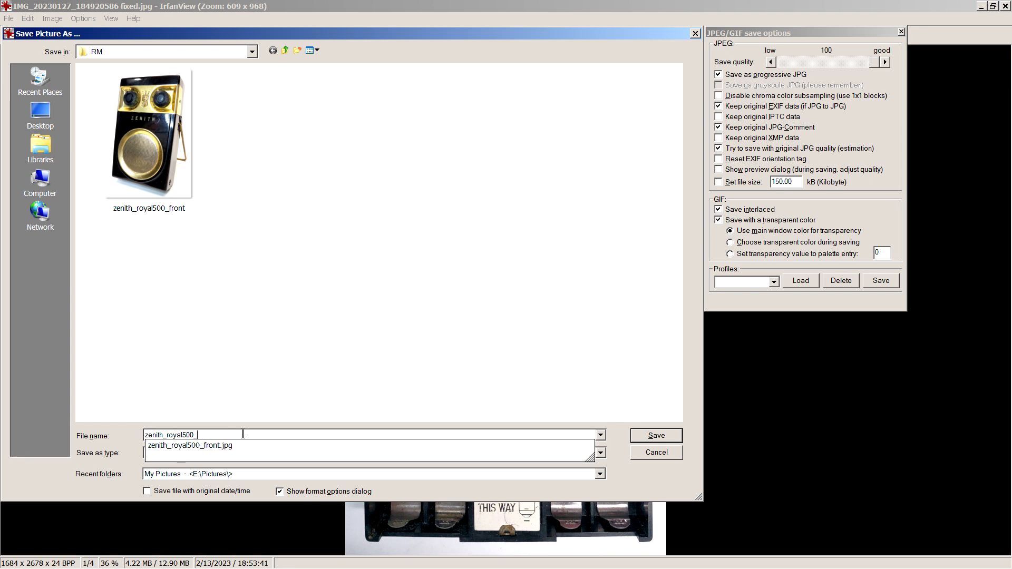
type("chassis")
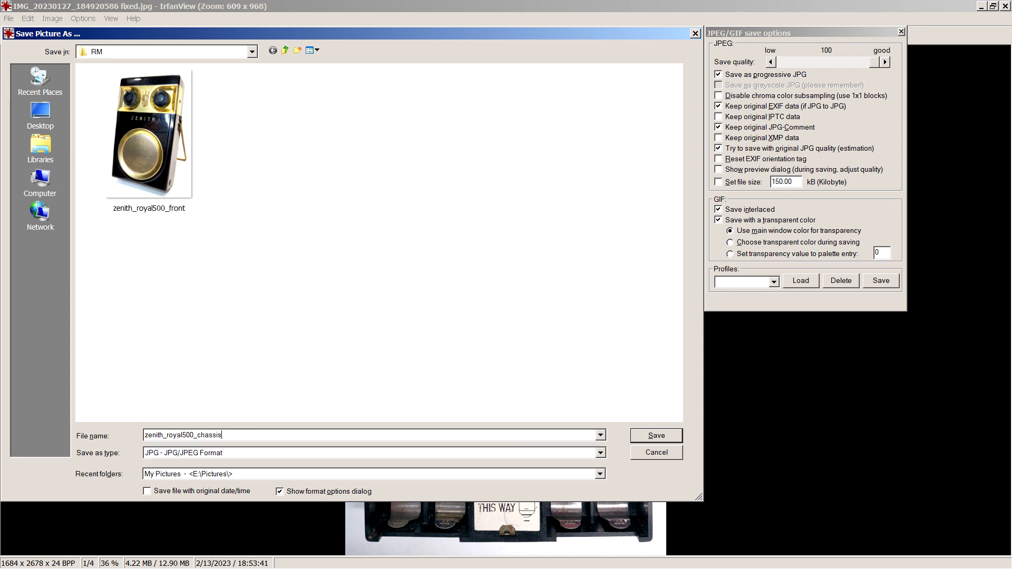
key("Return")
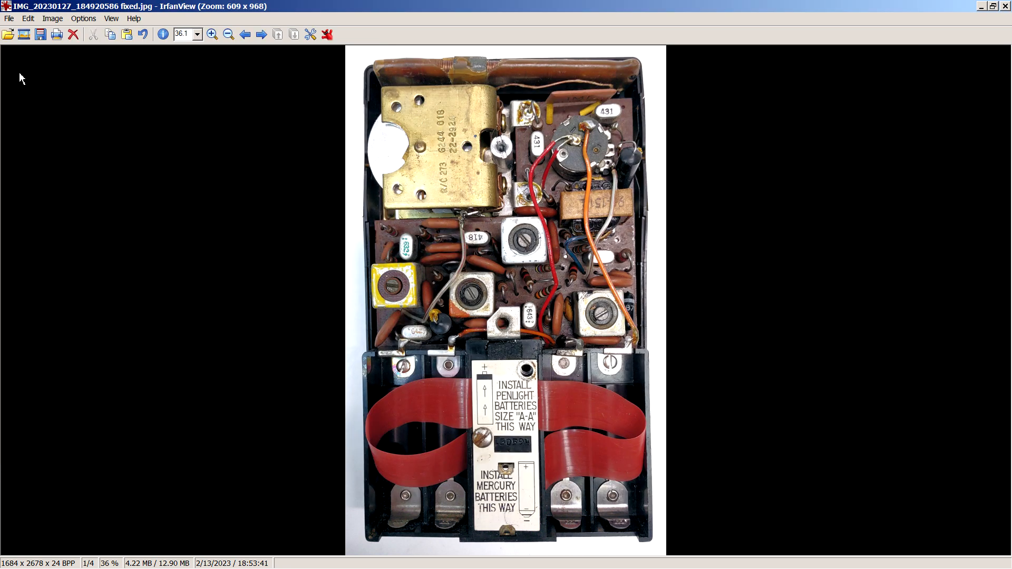
Open IMG_20230127_190029265 from the photos folder and crop it around the radio's back and handle to about 1495 x 2665 pixels.
left_click(8, 35)
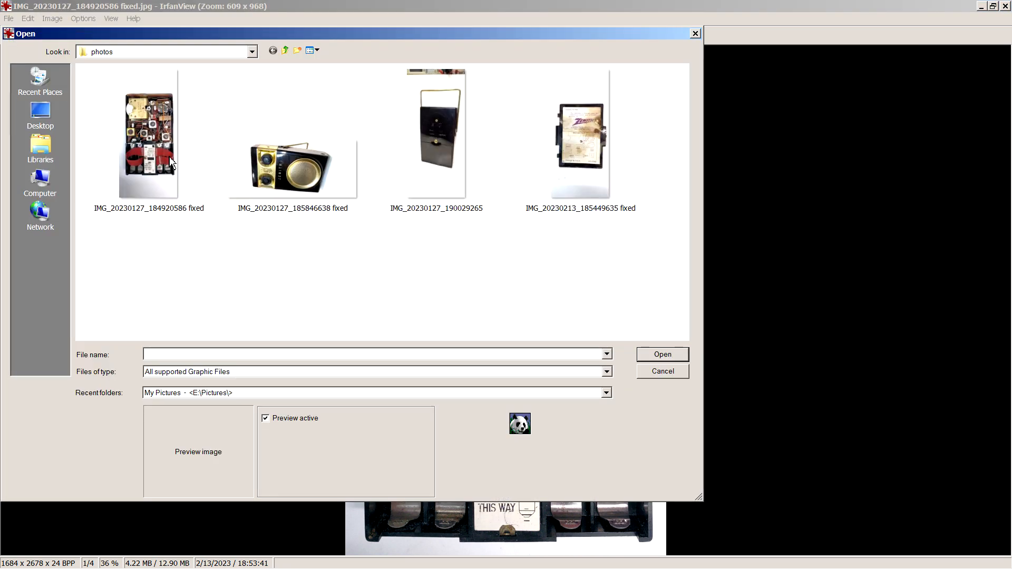
double_click(444, 155)
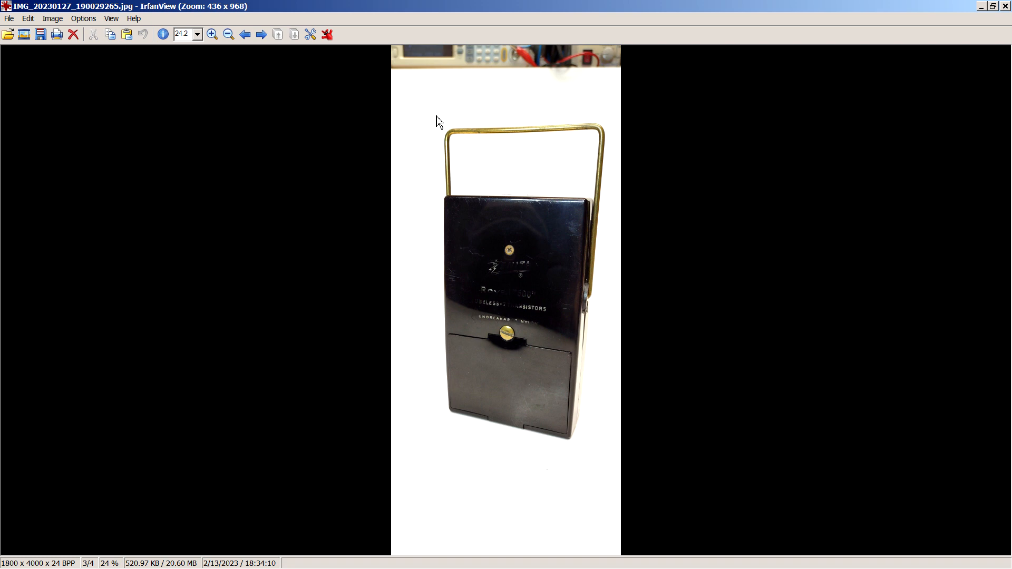
left_click_drag(430, 110, 620, 450)
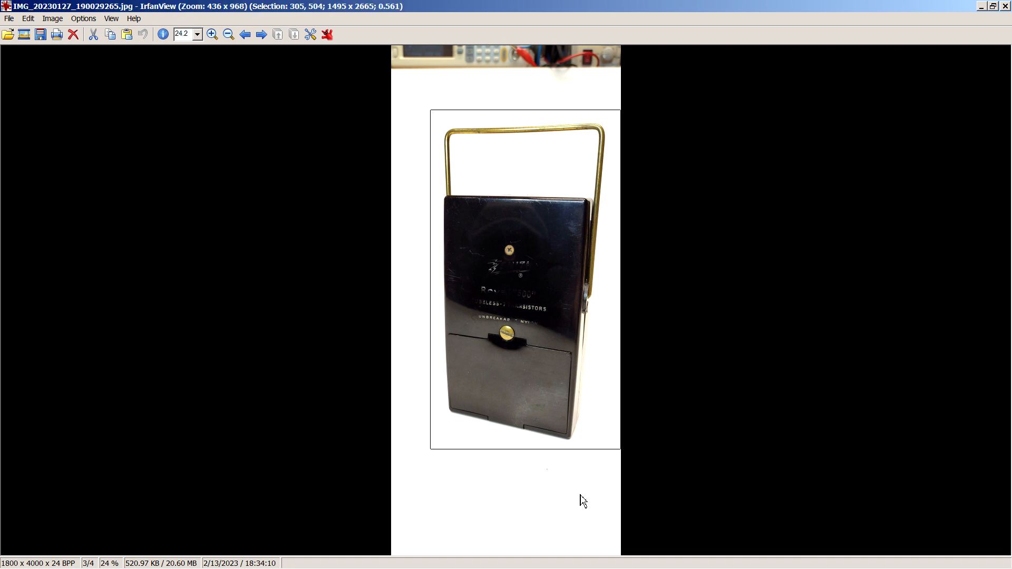
key("ctrl+y")
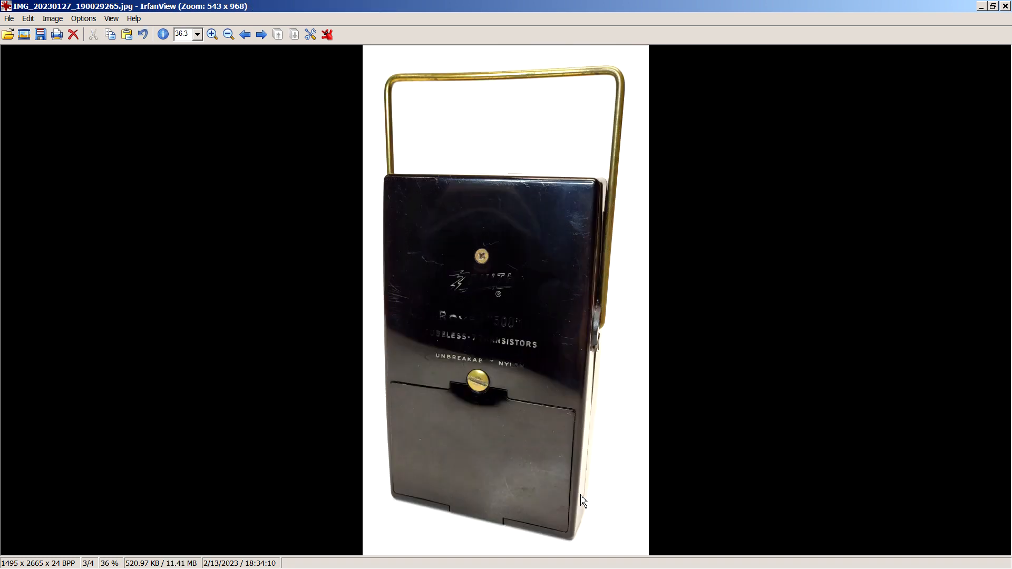
Save the cropped back photo as a JPG named zenith_royal500_rear in the RM folder.
key("s")
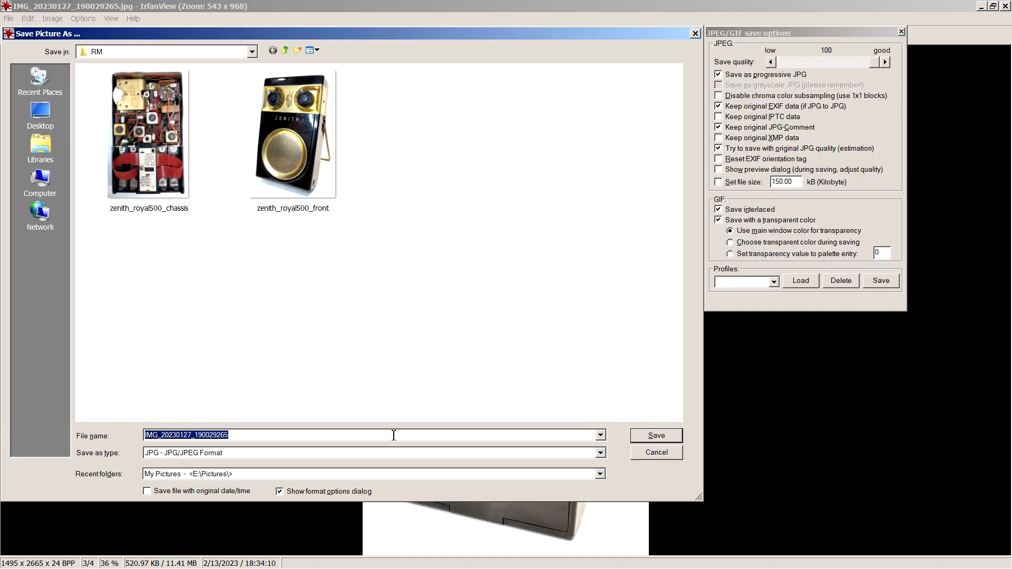
left_click(297, 213)
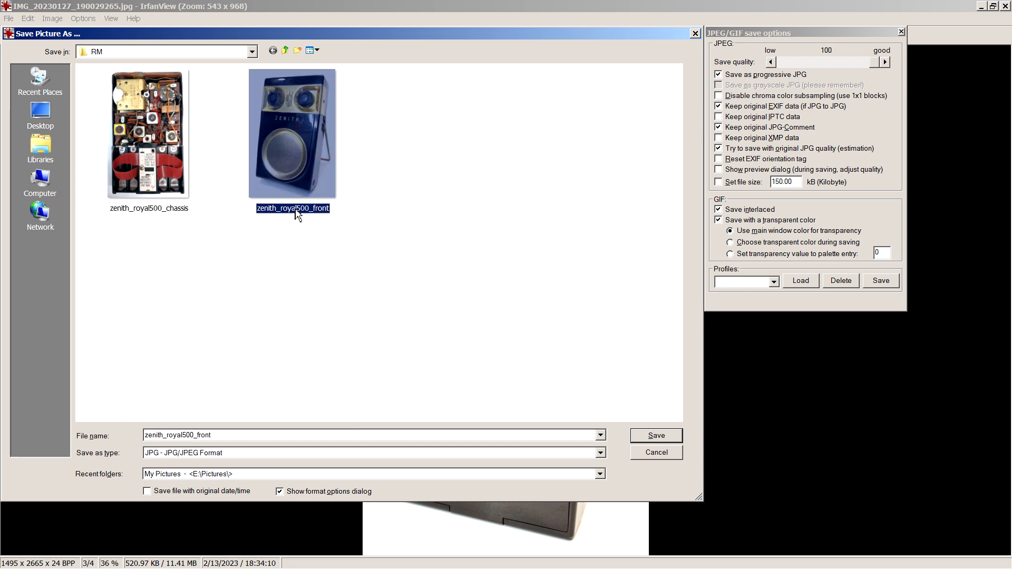
double_click(230, 436)
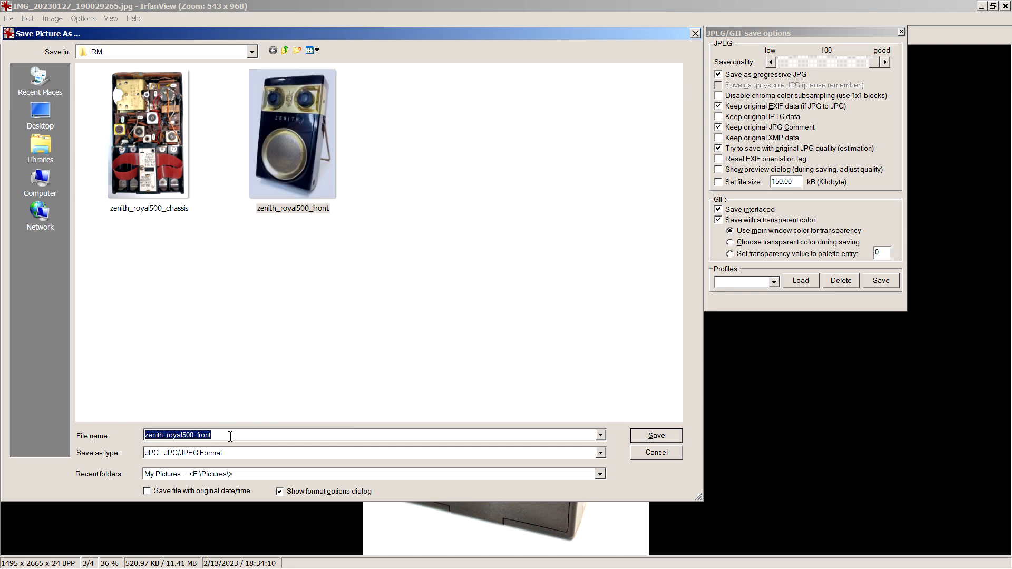
left_click(231, 436)
key("BackSpace")
key("BackSpace")
key("BackSpace")
key("BackSpace")
key("BackSpace")
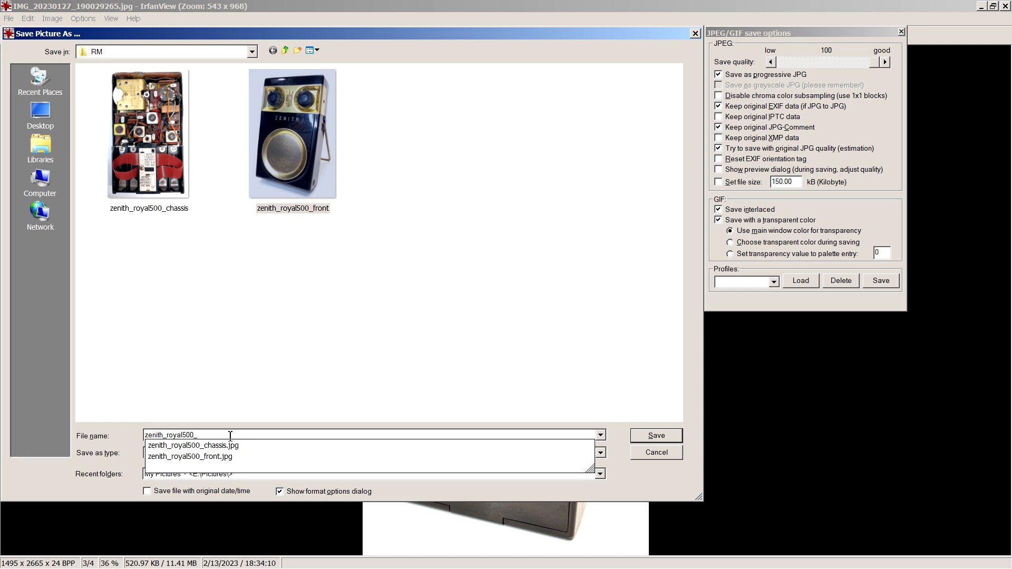
type("rear")
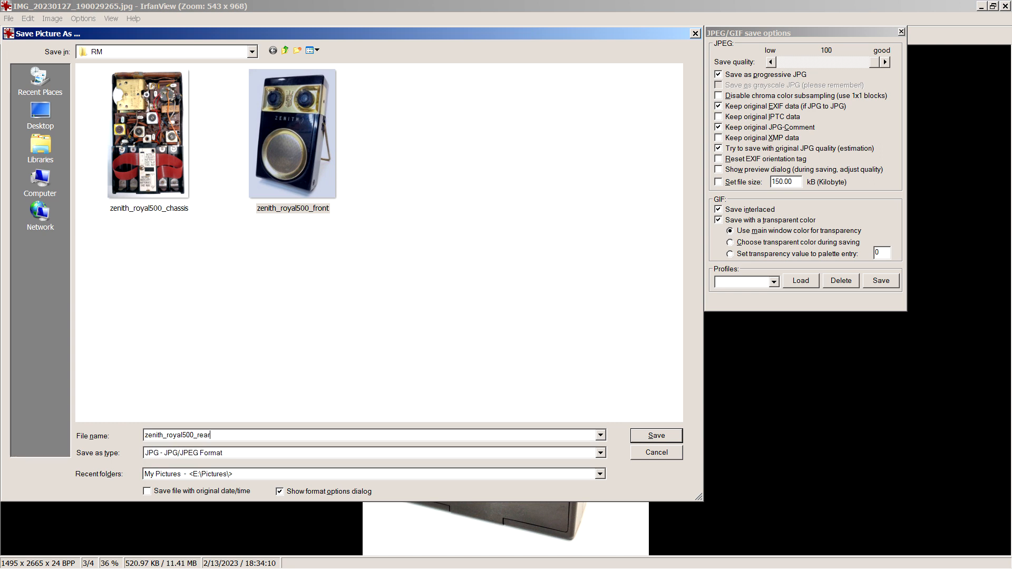
key("Return")
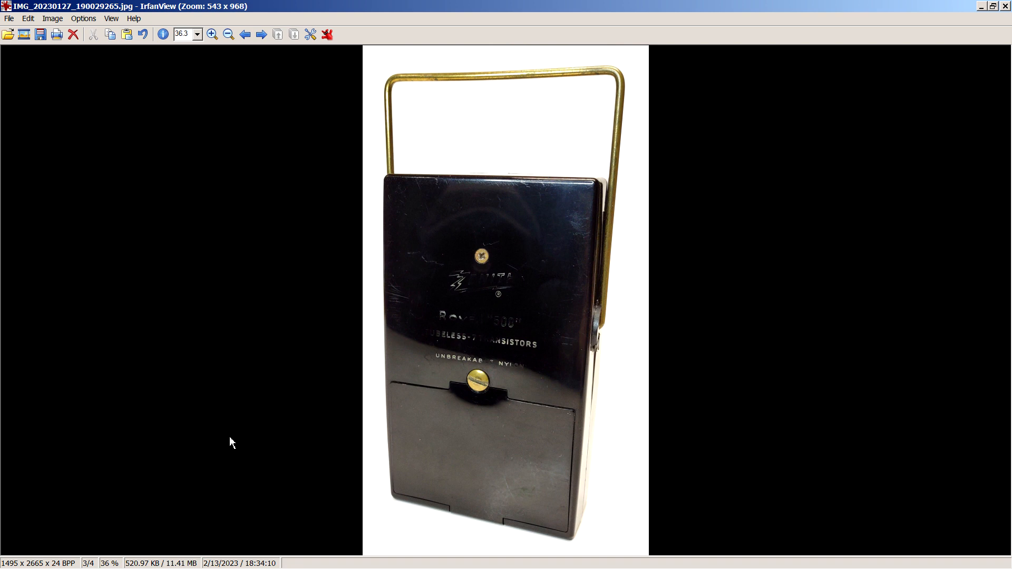
Open IMG_20230213_185449635 fixed from the photos folder and straighten it with a custom rotation of -1.25 degrees, antialiased and sharpened by 20.
left_click(14, 40)
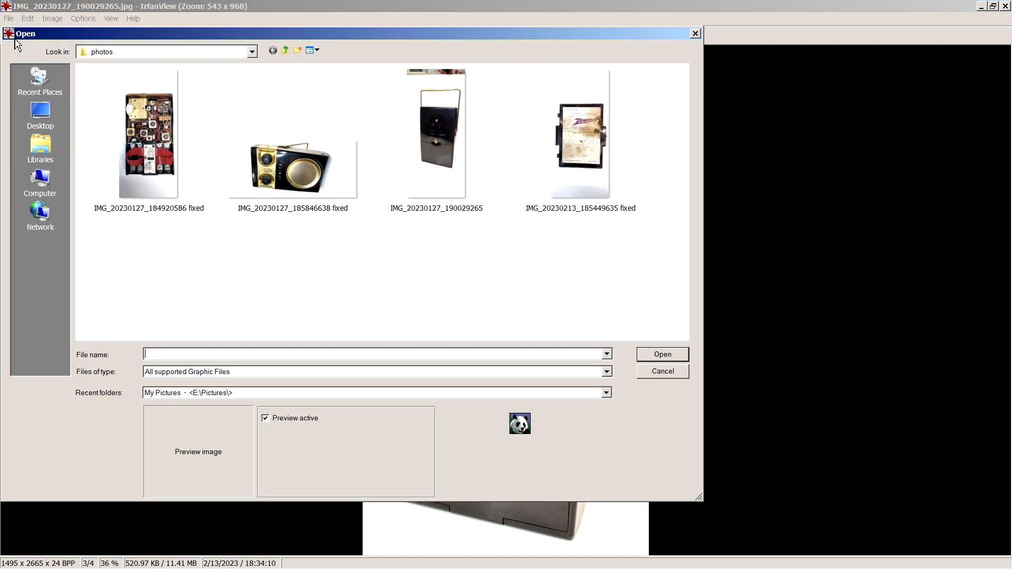
left_click(579, 142)
double_click(598, 150)
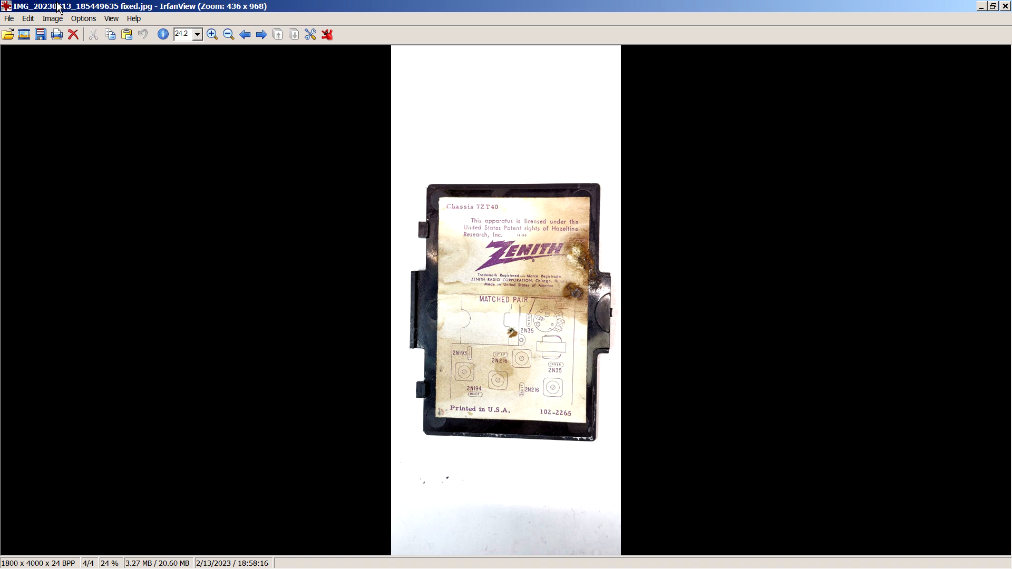
left_click(53, 19)
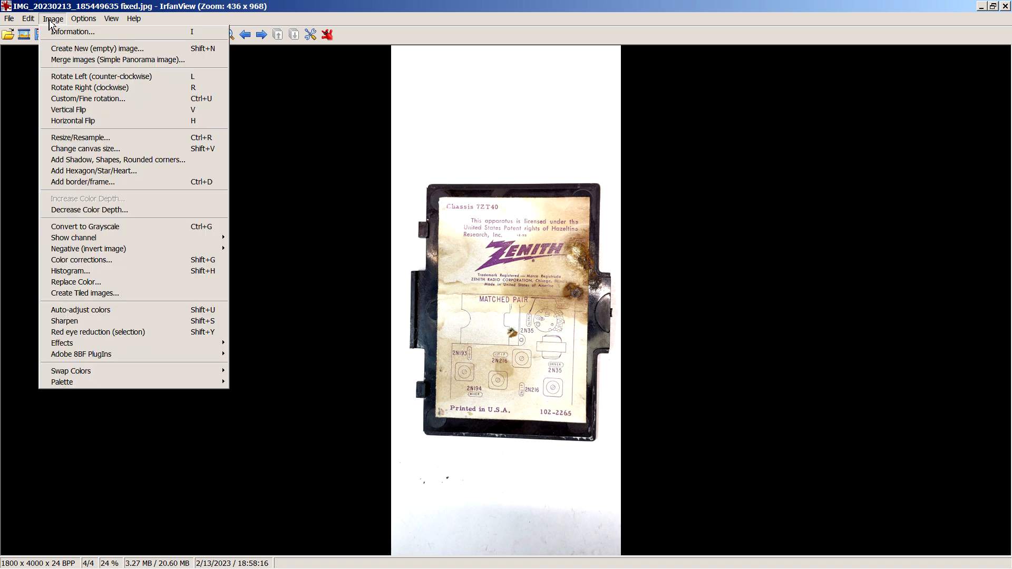
left_click(106, 99)
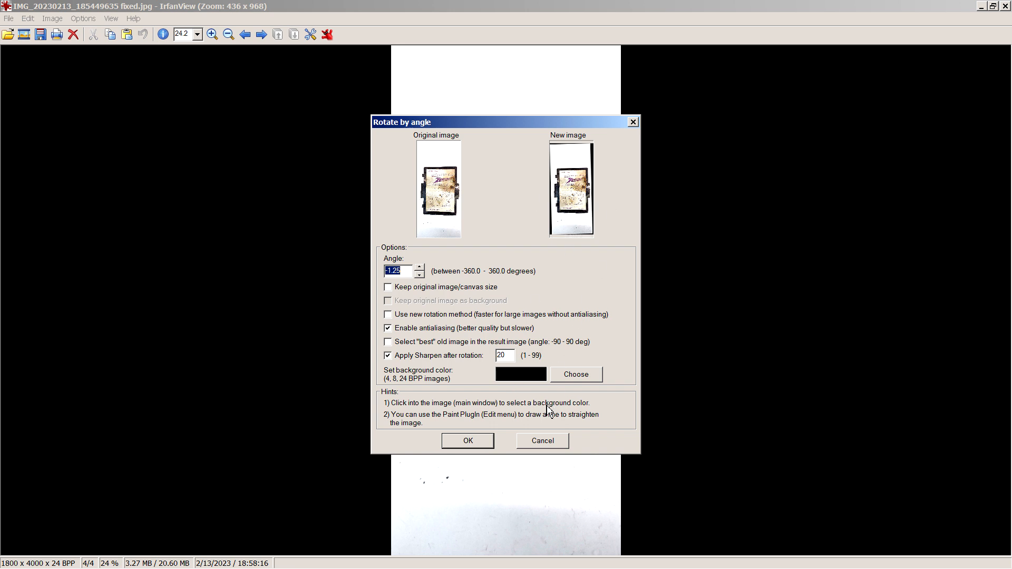
left_click(468, 443)
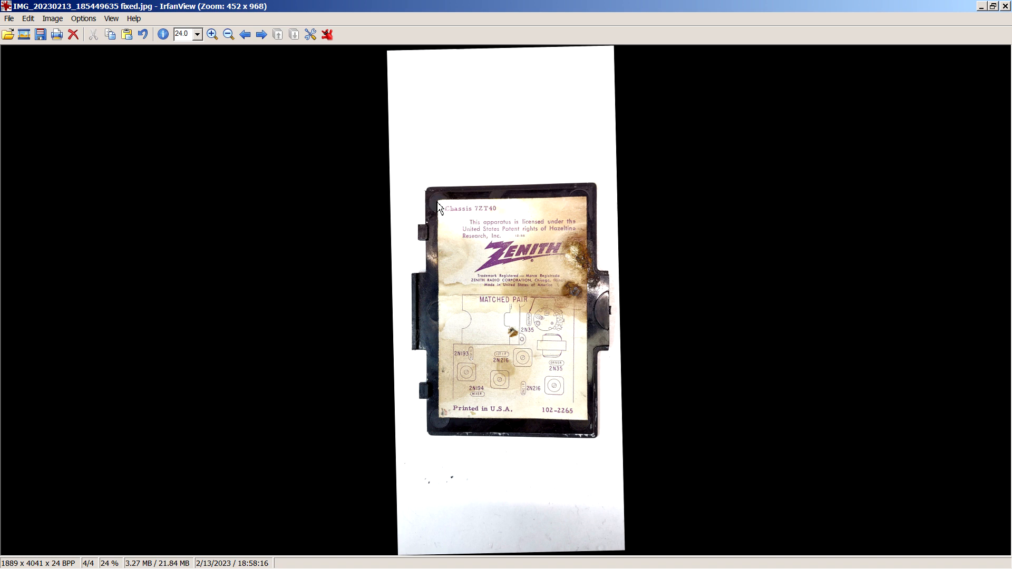
Crop the straightened photo tightly to the paper chassis label, about 1177 x 1749 pixels.
left_click_drag(438, 201, 588, 395)
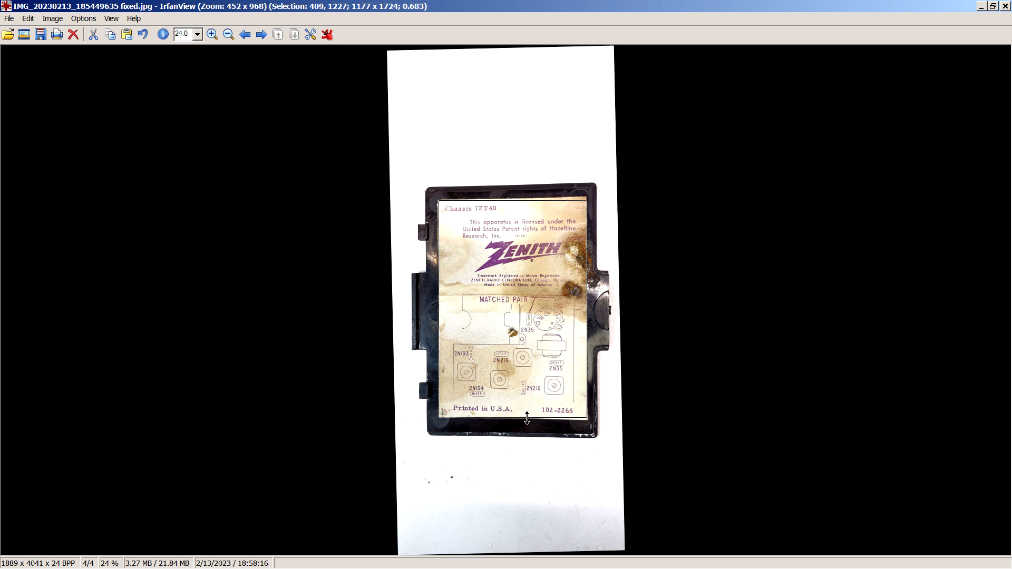
left_click_drag(530, 424, 530, 421)
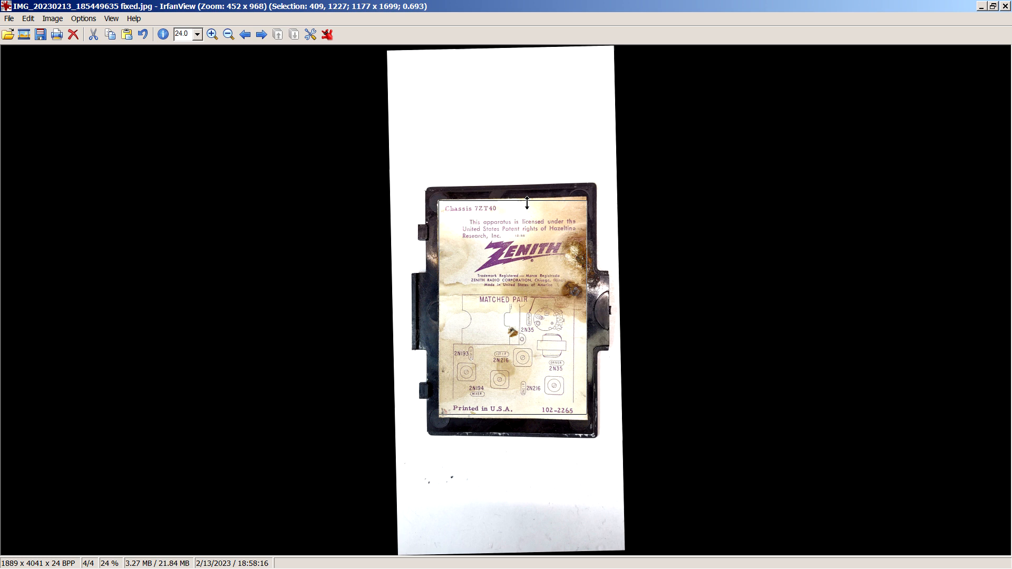
left_click_drag(529, 197, 526, 198)
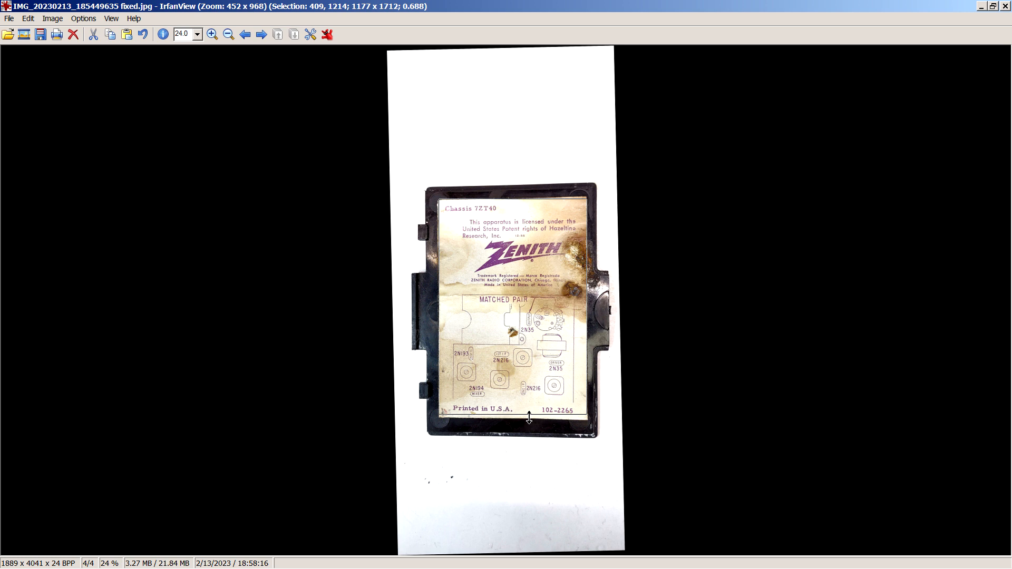
left_click_drag(526, 418, 522, 421)
left_click(521, 415)
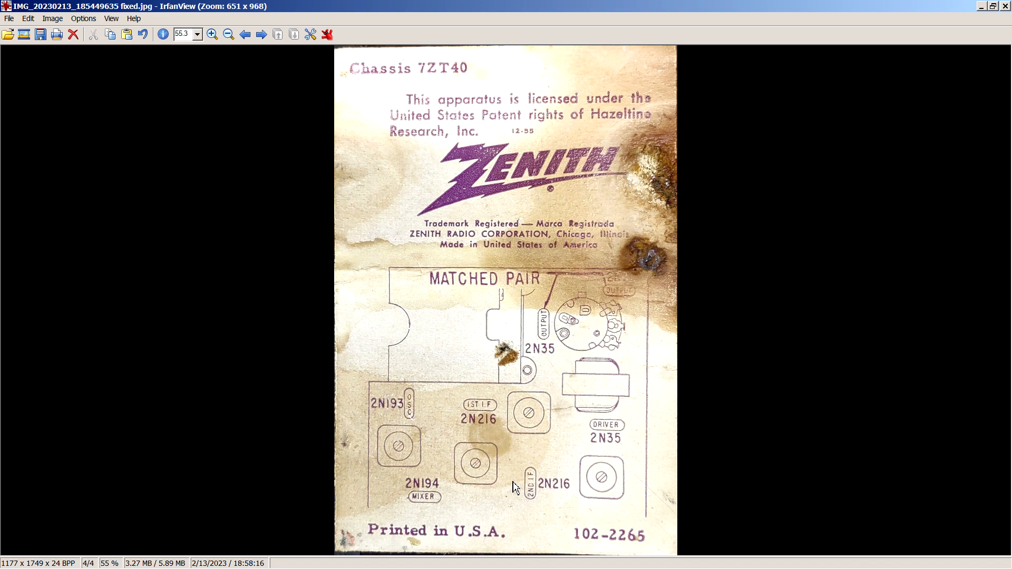
Save the cropped label photo as a JPG named zenith_royal500_label in the RM folder.
key("s")
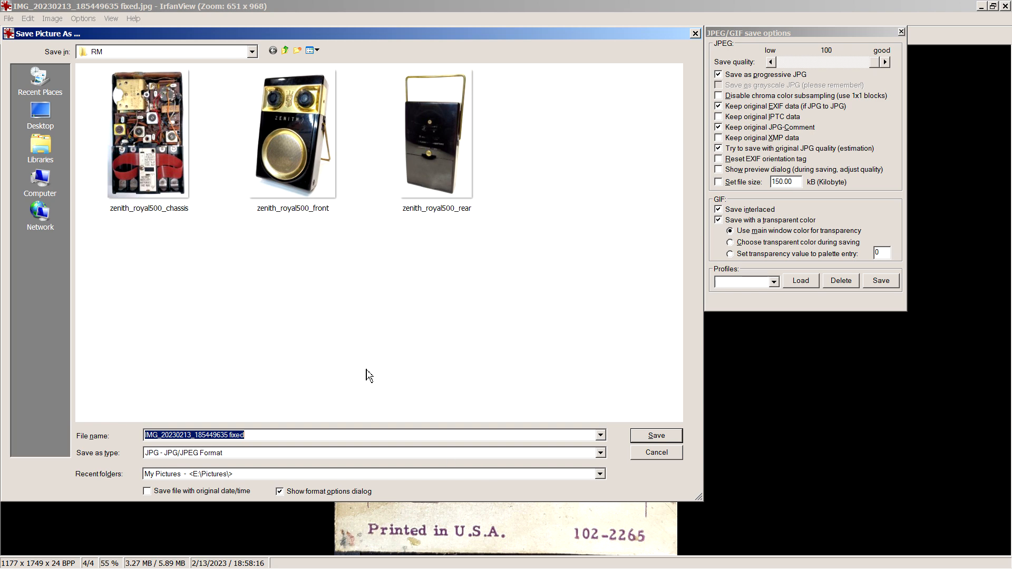
type("z")
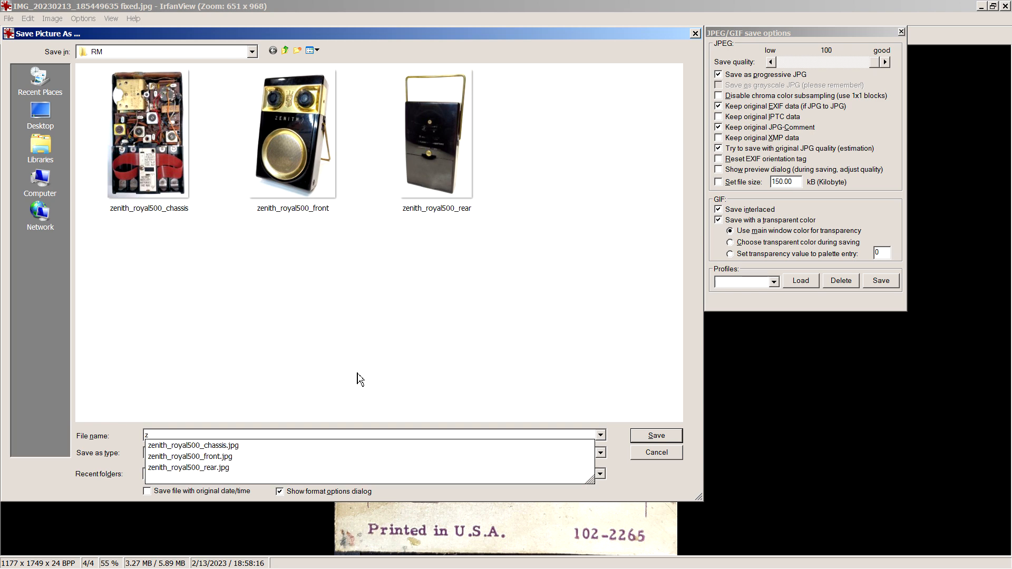
left_click(227, 449)
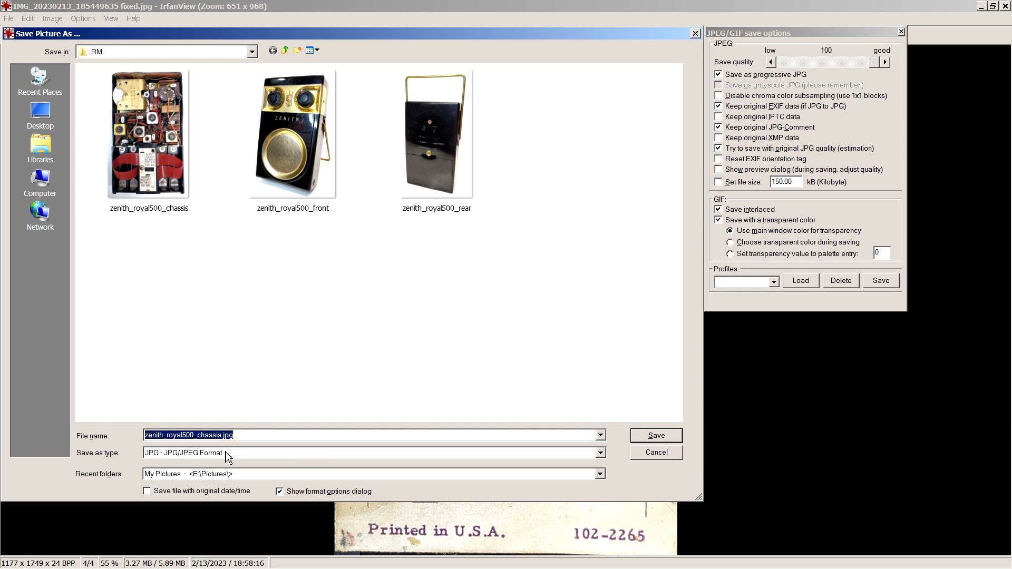
left_click(252, 435)
key("BackSpace")
key("BackSpace")
key("BackSpace")
key("BackSpace")
key("BackSpace")
key("BackSpace")
key("BackSpace")
key("BackSpace")
key("BackSpace")
key("BackSpace")
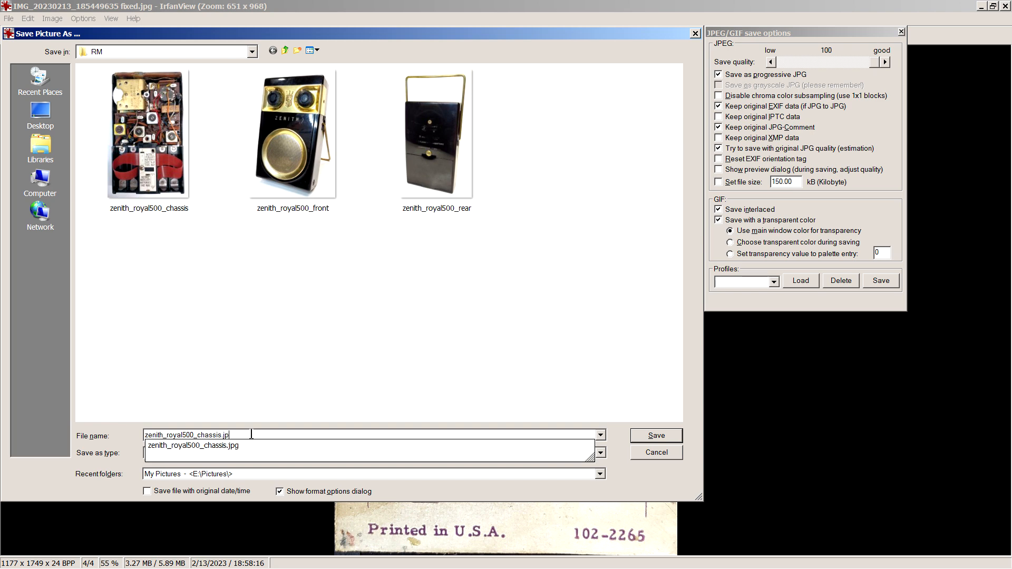
key("BackSpace")
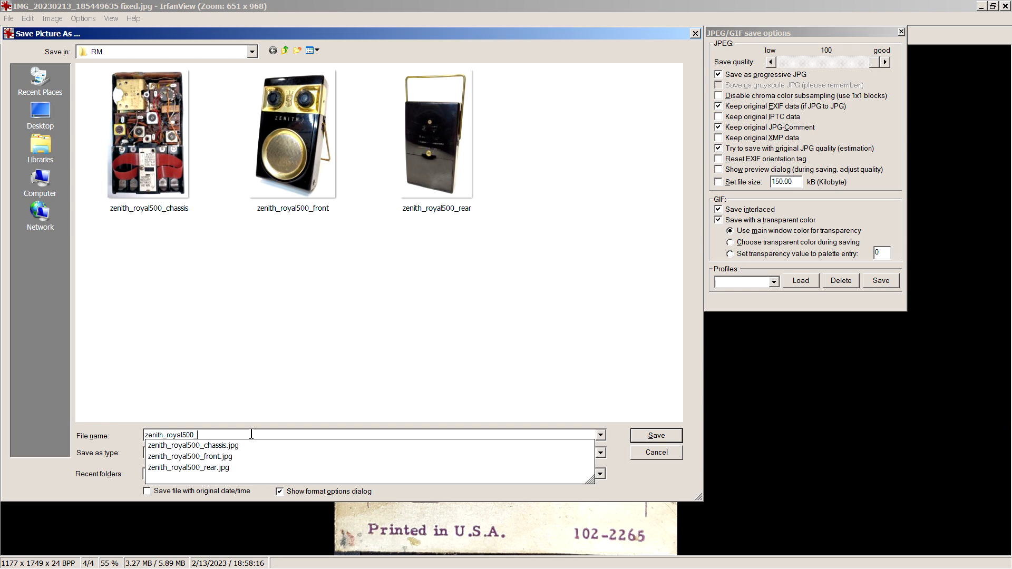
type("labe")
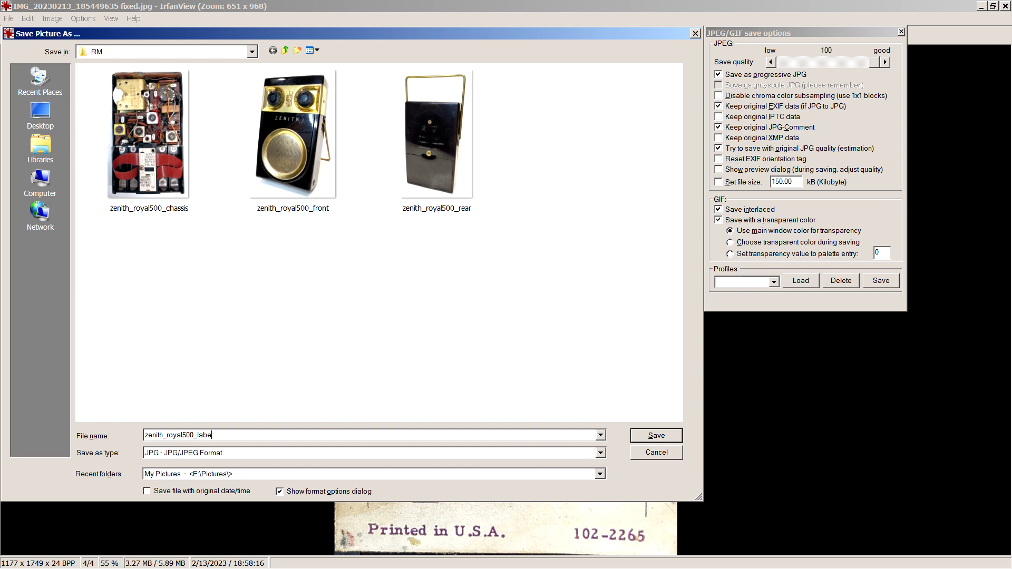
type("l")
type("1")
key("BackSpace")
key("Return")
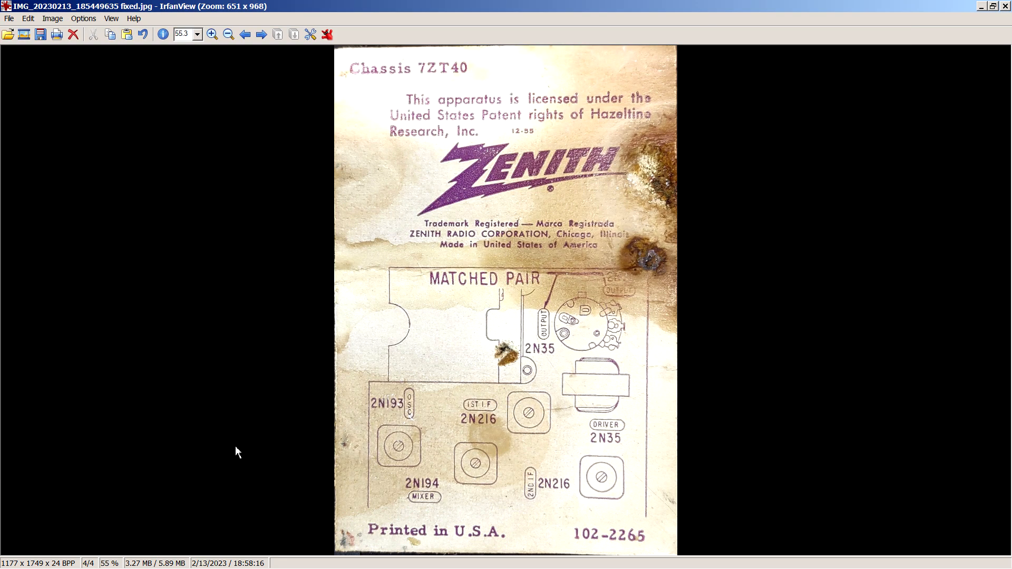